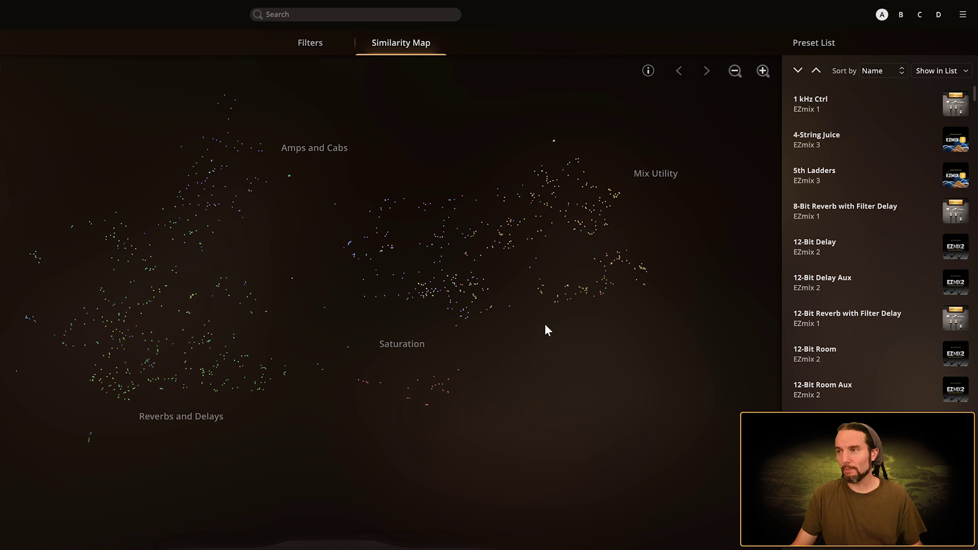
- Load the Pop Rock Master preset, then Overhead - Basic2, from their dots on the map
mouse_move(538, 257)
left_click(537, 258)
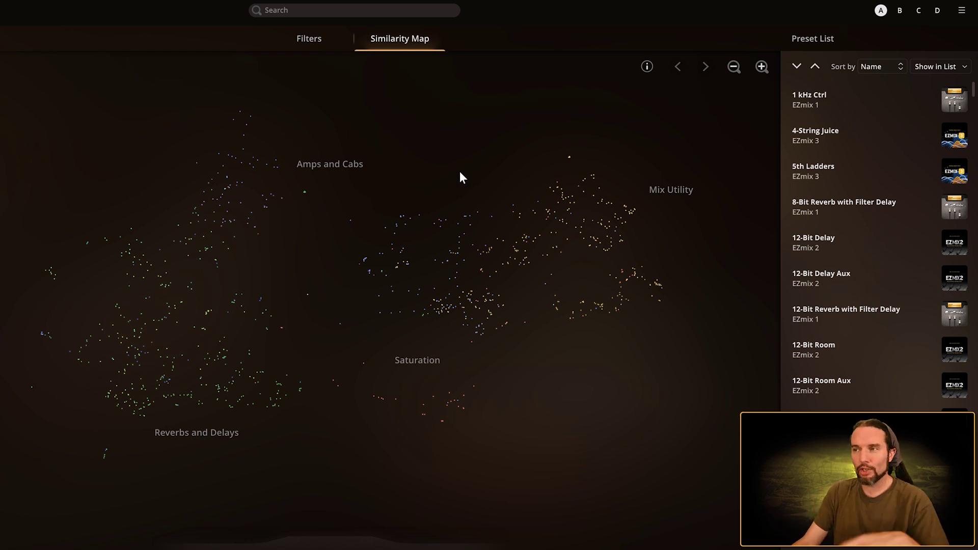
left_click(597, 205)
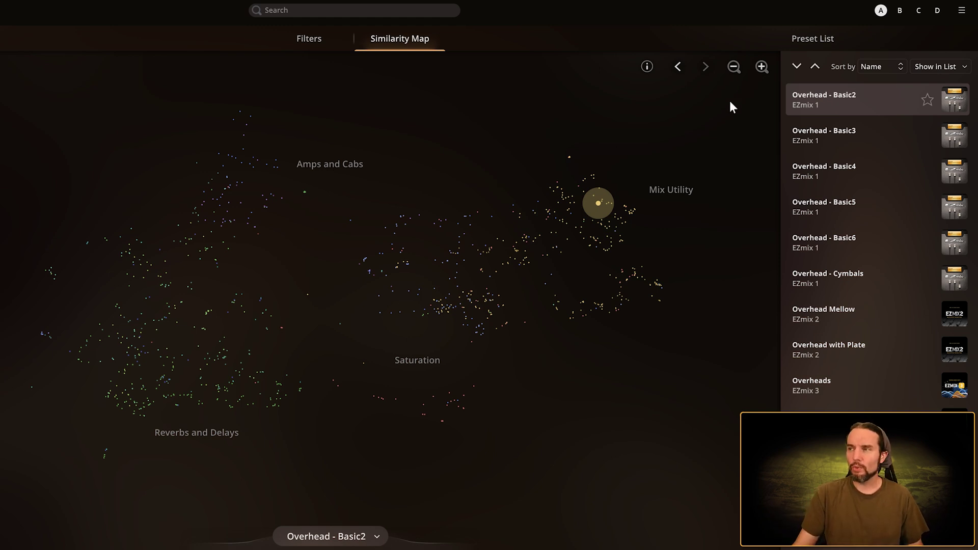
- Zoom the similarity map in around Saturation, back out to all clusters, then in again
left_click(761, 66)
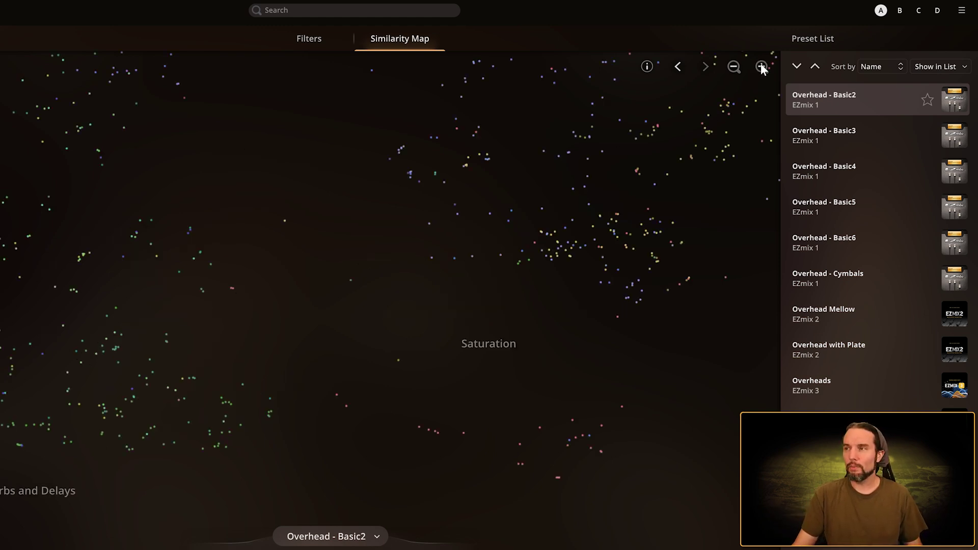
left_click(733, 67)
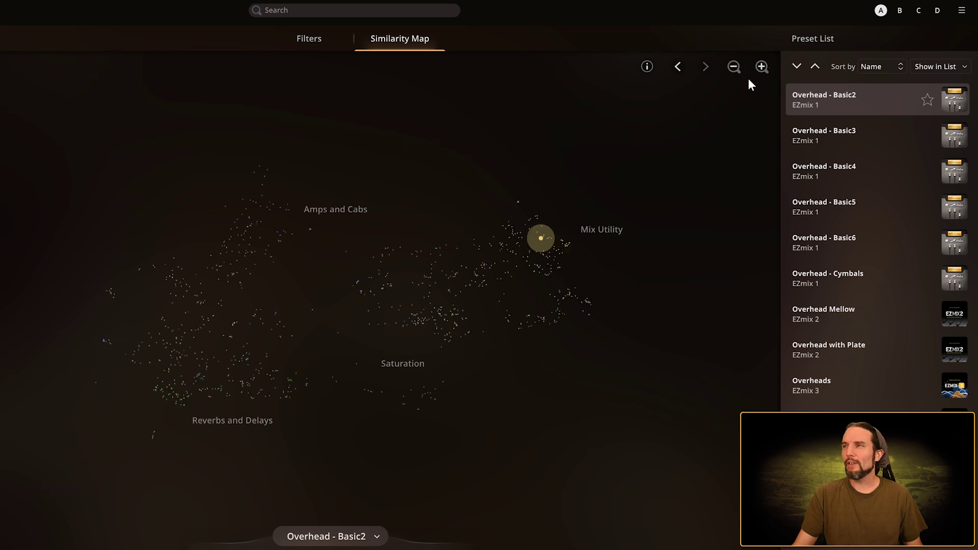
left_click(761, 67)
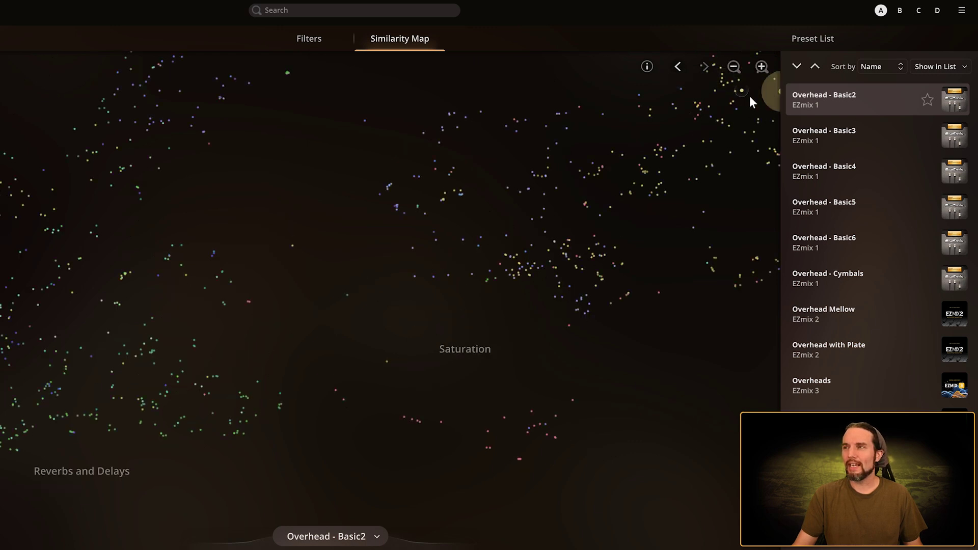
mouse_move(431, 282)
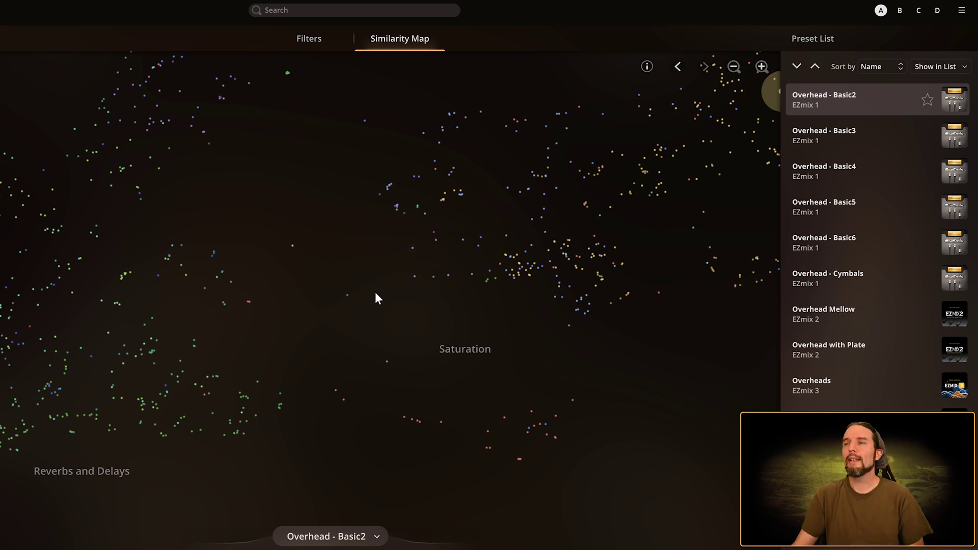
scroll(363, 308, "up", 2)
- Zoom and pan past Amps and Cabs until Overhead - Basic2's Mix Utility cluster is centred
scroll(362, 307, "down", 5)
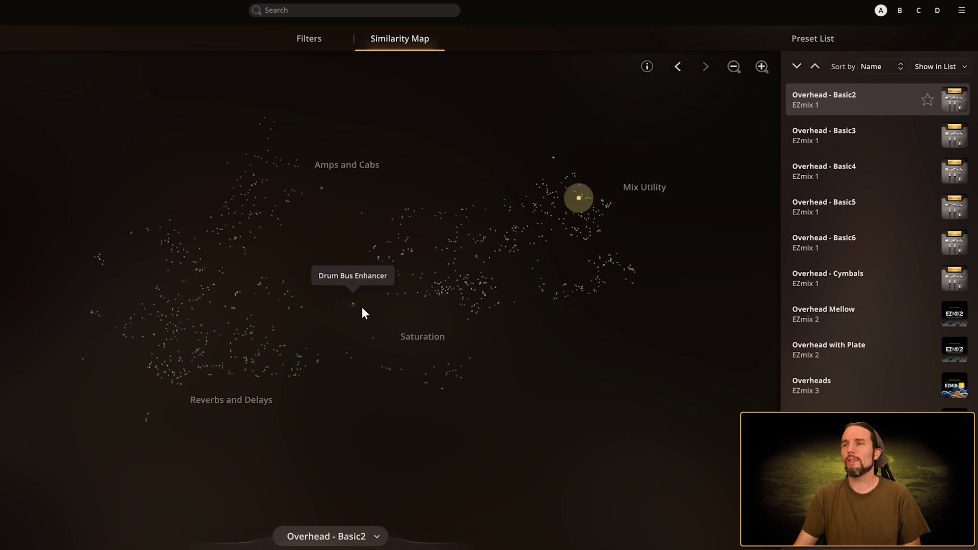
scroll(363, 308, "up", 3)
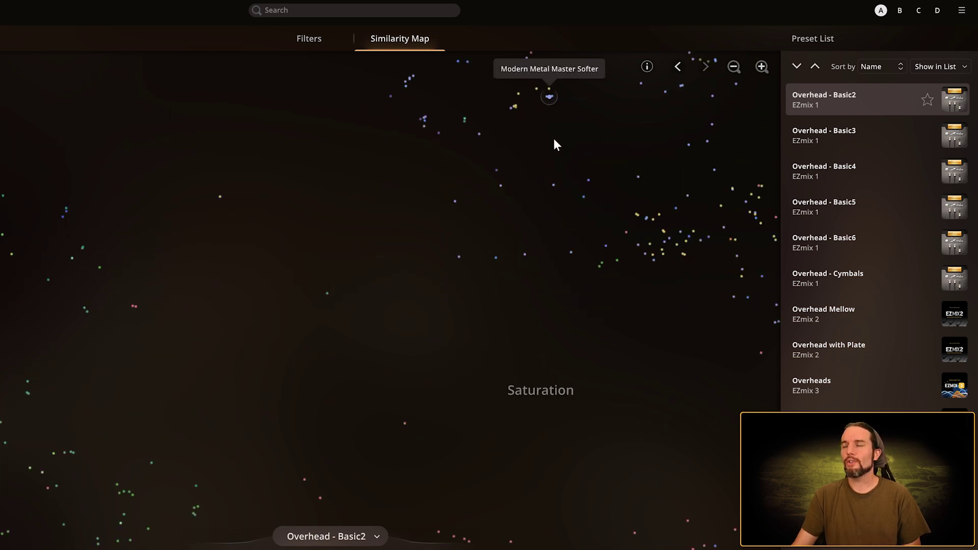
left_click_drag(555, 140, 454, 332)
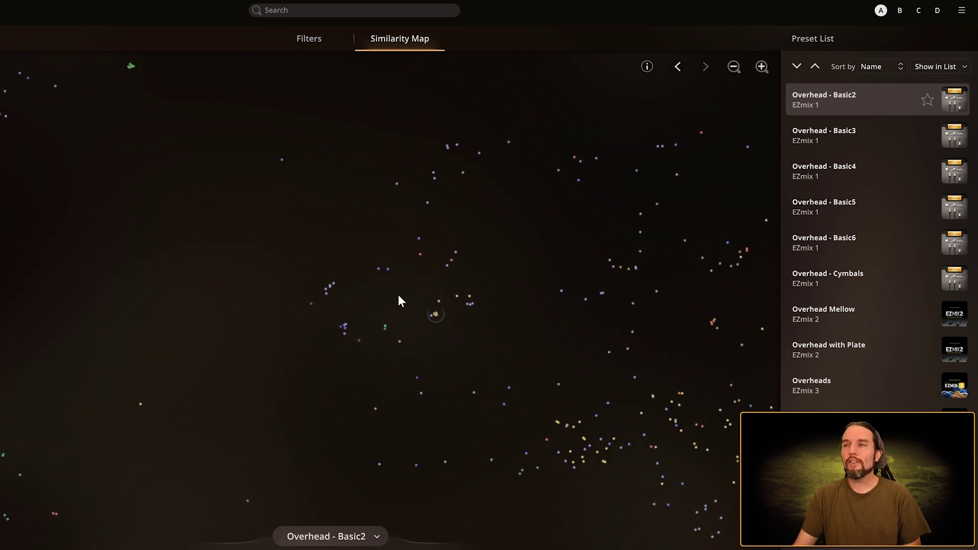
left_click_drag(280, 132, 166, 234)
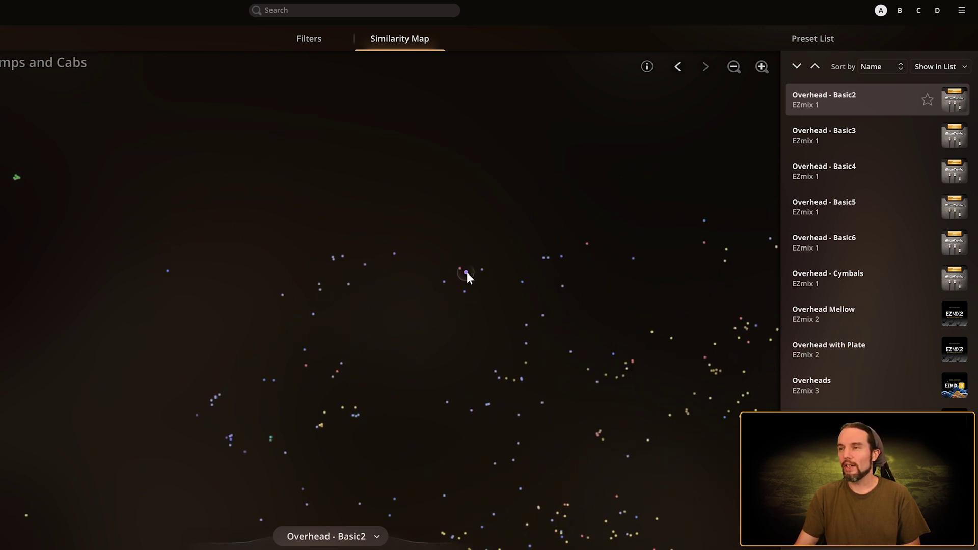
left_click_drag(466, 274, 424, 338)
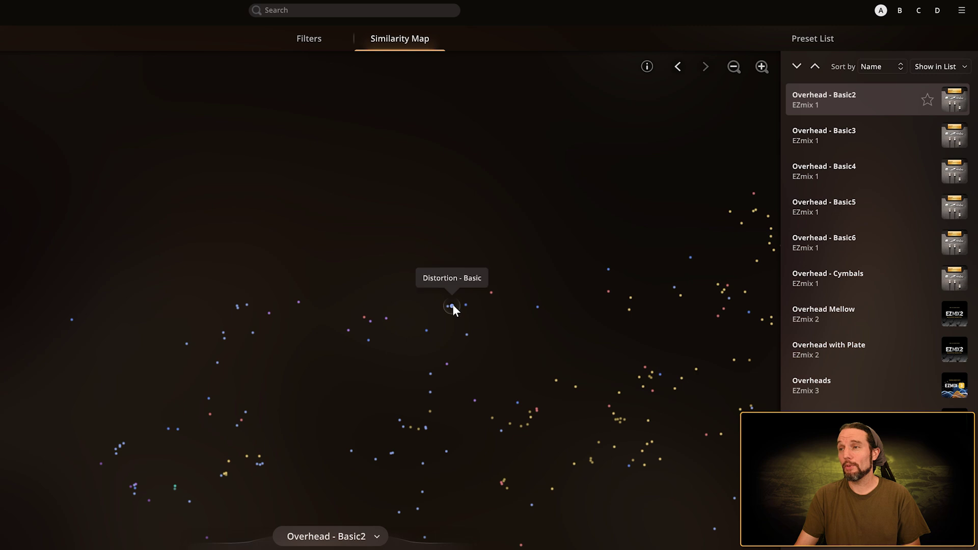
left_click_drag(452, 306, 308, 361)
left_click_drag(503, 243, 225, 225)
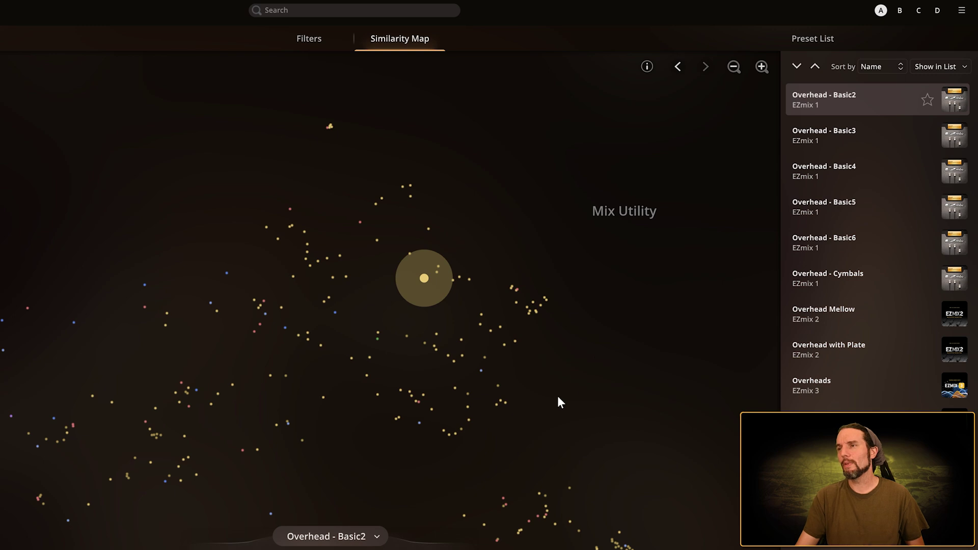
left_click_drag(560, 402, 530, 411)
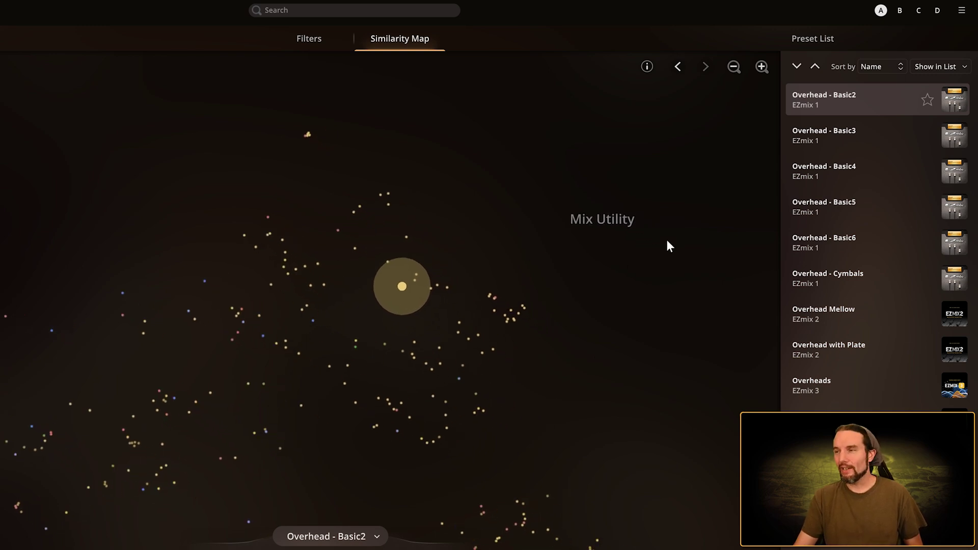
left_click_drag(330, 431, 355, 395)
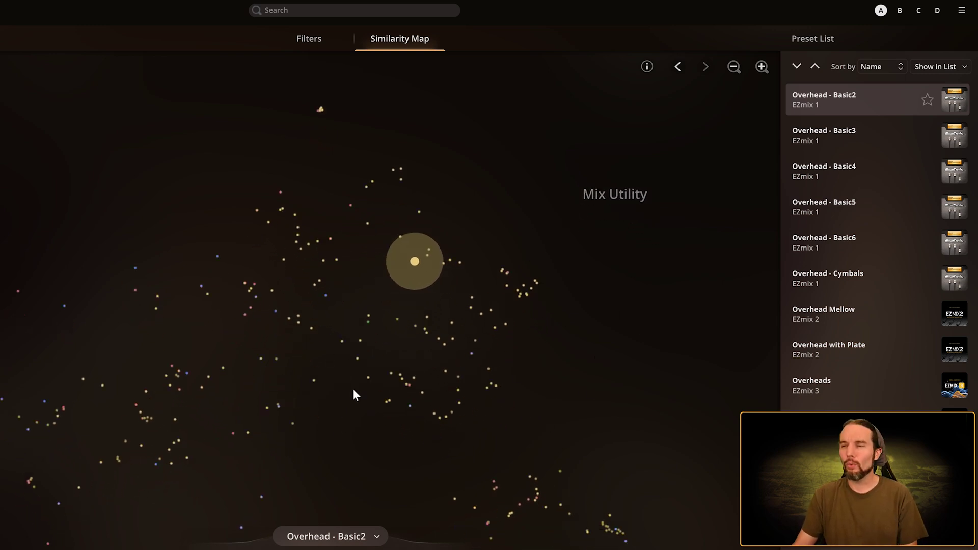
mouse_move(440, 352)
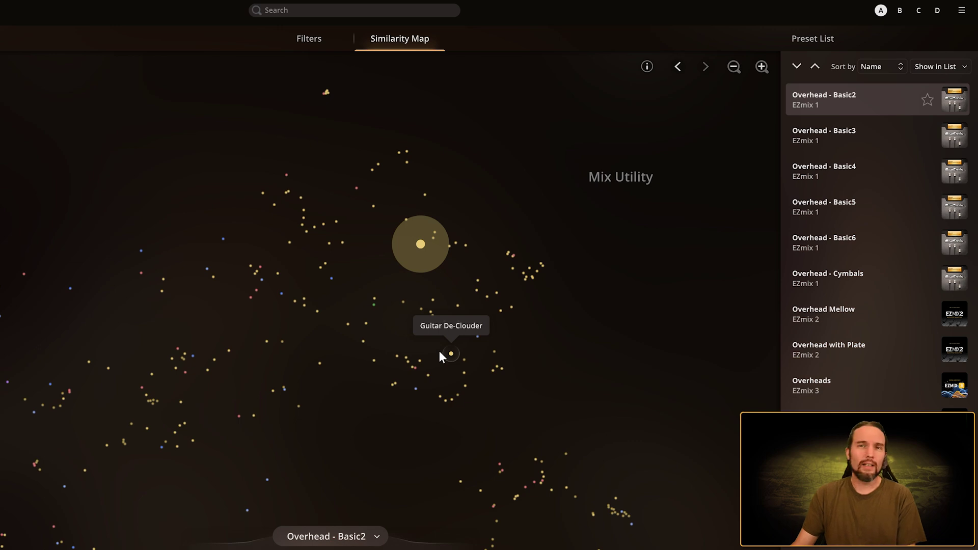
- Load nearby Room - Basic2 then Compressor2, and step back and forward through preset history
left_click(463, 246)
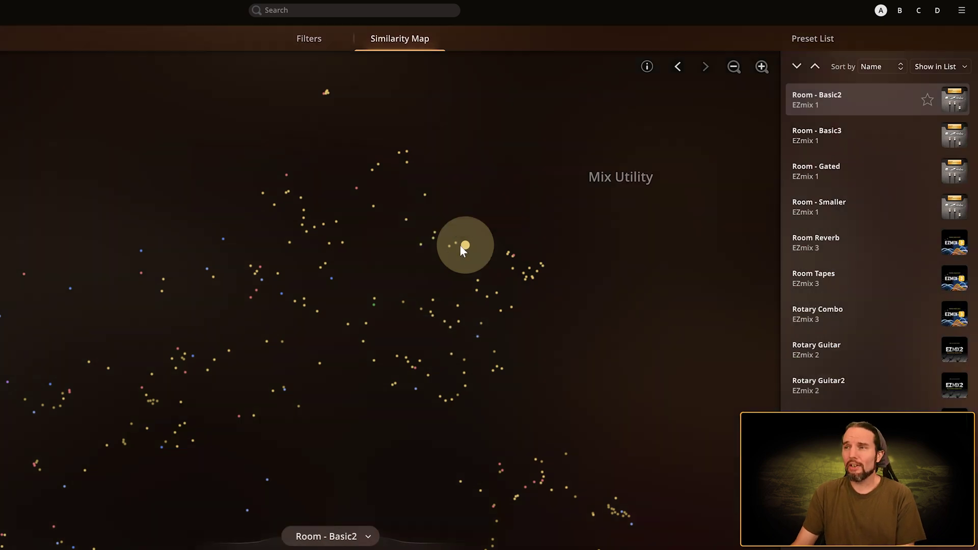
left_click(453, 243)
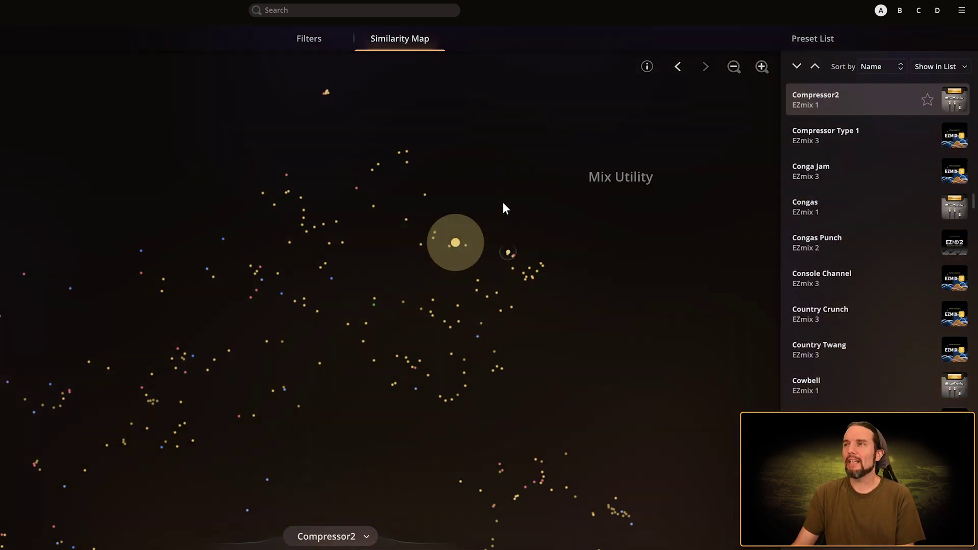
left_click(678, 69)
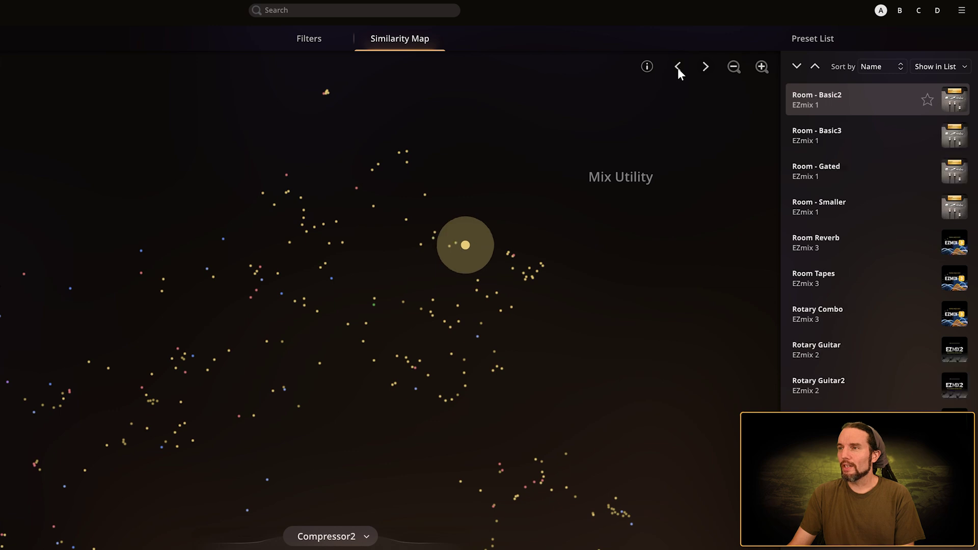
left_click(678, 68)
left_click(705, 68)
left_click(705, 67)
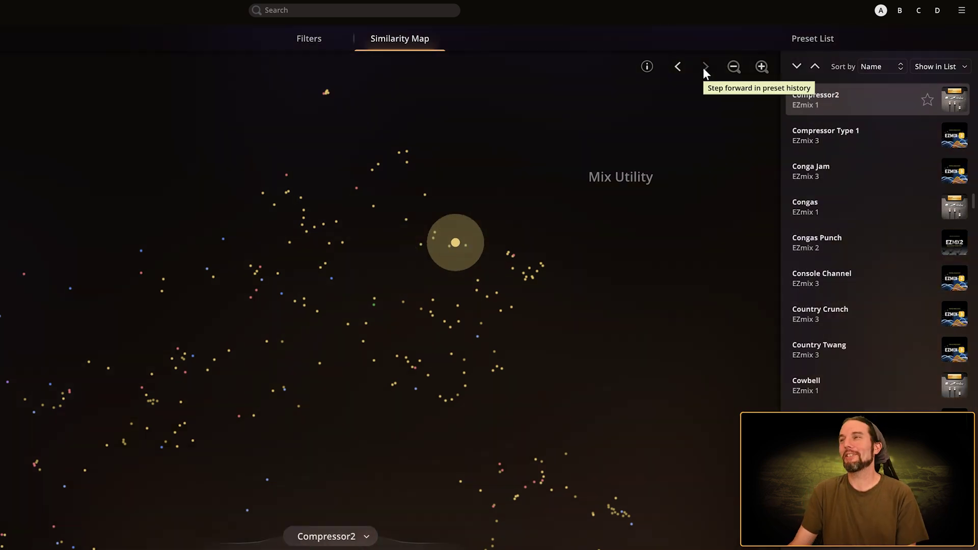
- Step back to Overhead - Basic2, forward to Compressor2, and back to Room - Basic2
left_click(677, 70)
left_click(677, 68)
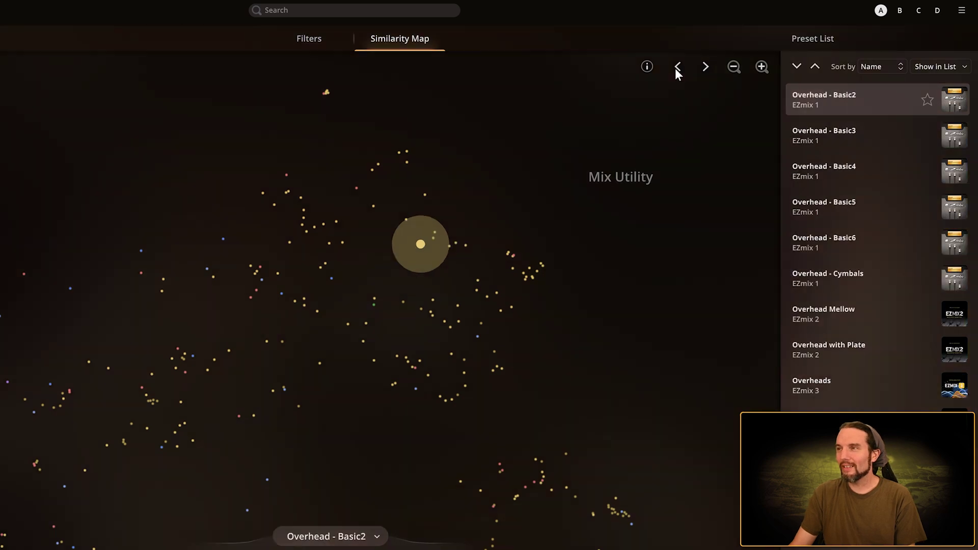
left_click(705, 67)
left_click(705, 67)
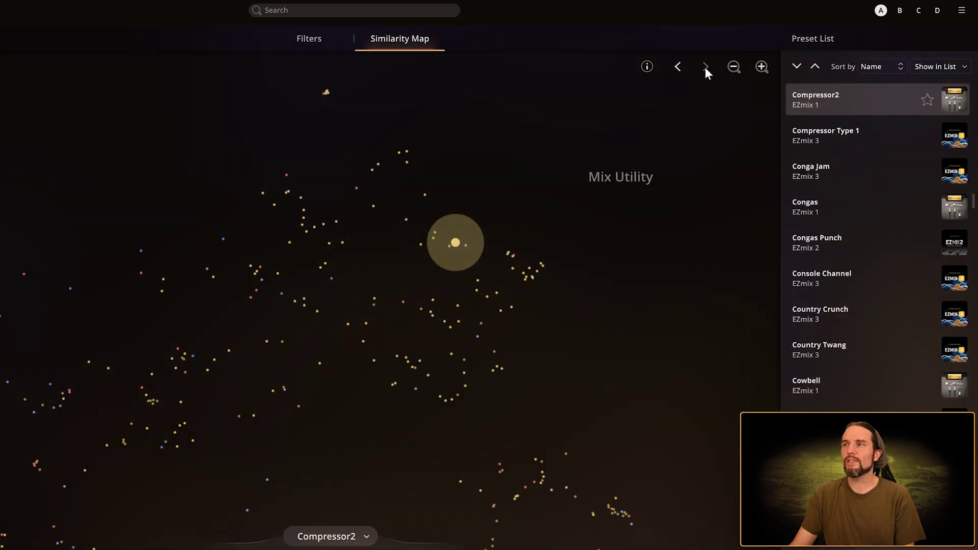
left_click(678, 67)
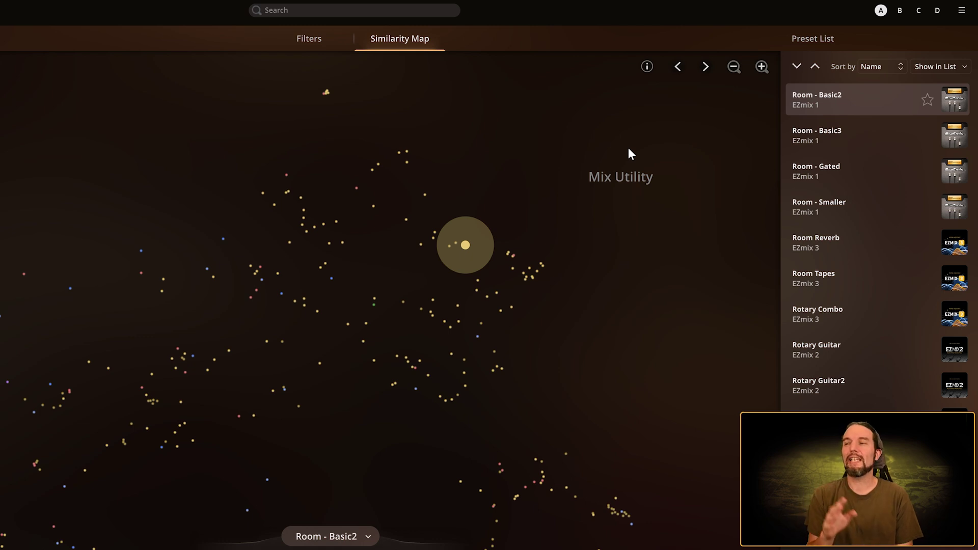
- Step left and down through neighbouring presets with the arrow keys until Rock Master 1 loads
key("Left")
key("Left")
key("Left")
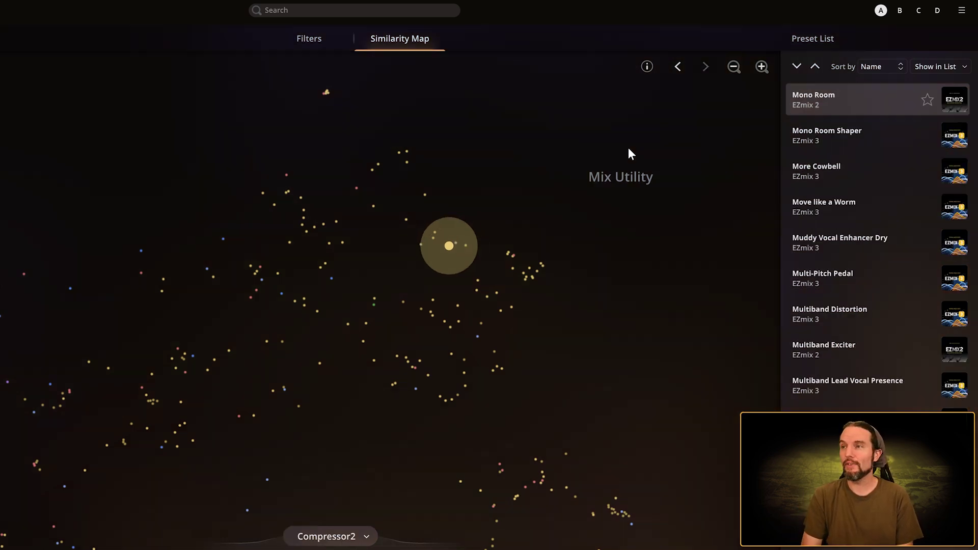
key("Left")
key("Left")
key("Left")
key("Left")
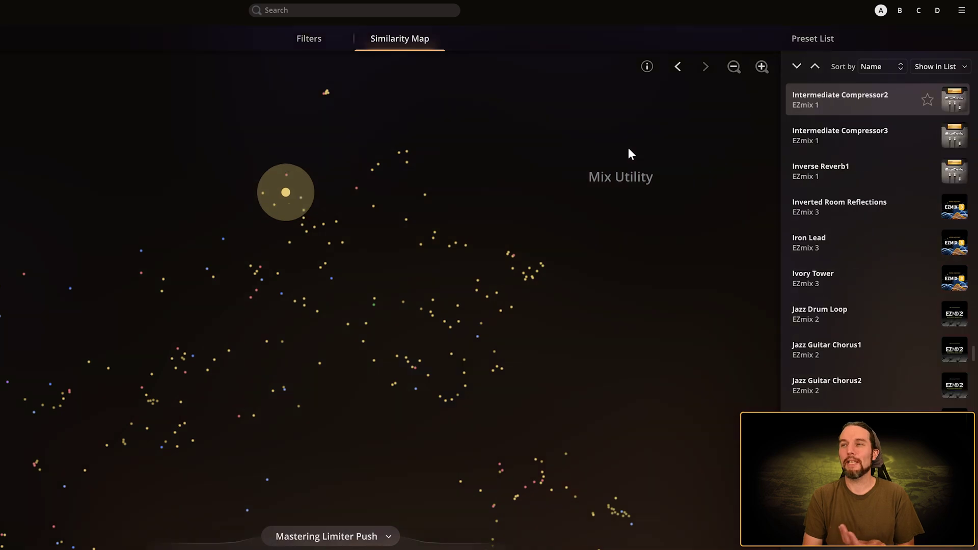
key("Left")
key("Left")
key("Left")
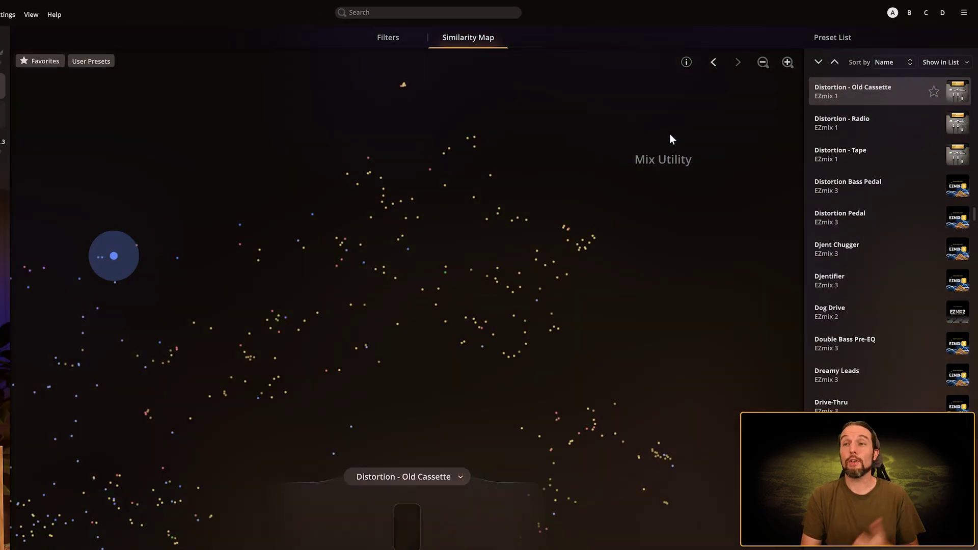
key("Down")
key("Down")
key("Down")
key("Down")
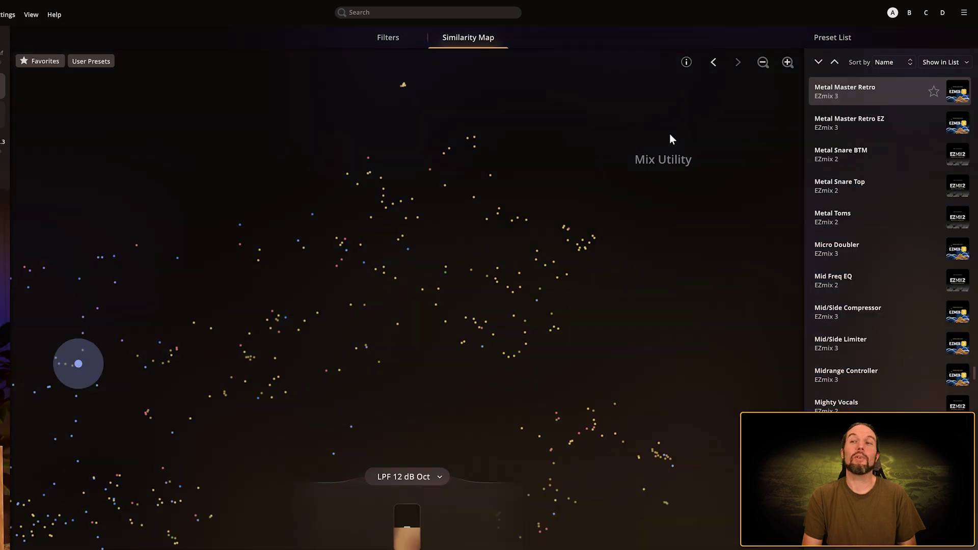
key("Down")
key("Down")
key("Down")
key("Down")
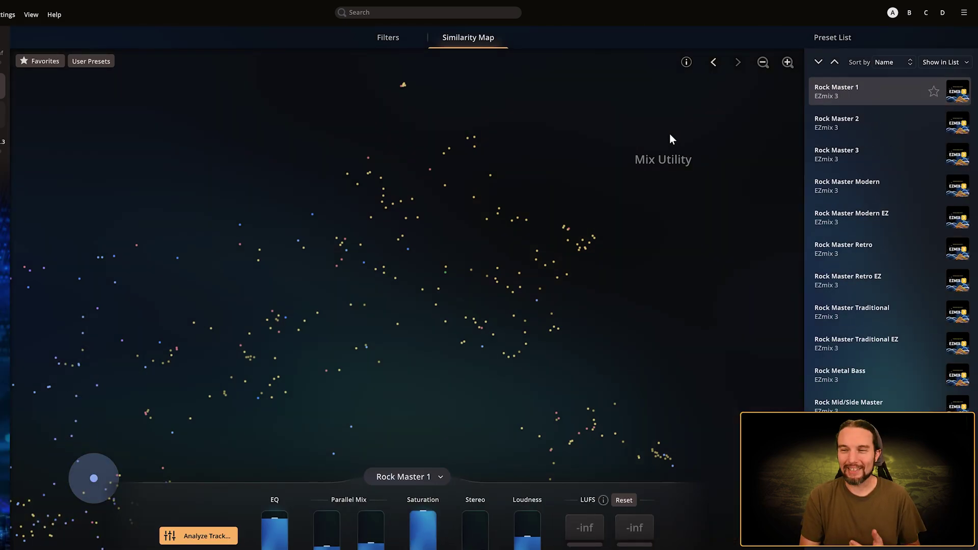
- Recentre the map and cycle right through presets near Rock Master 1
left_click_drag(384, 406, 482, 279)
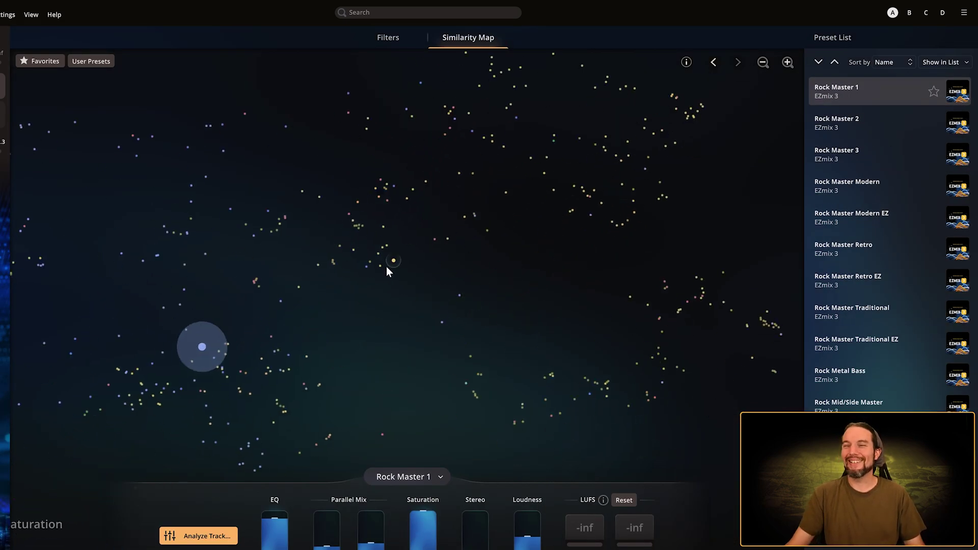
scroll(386, 267, "down", 3)
left_click_drag(382, 307, 383, 314)
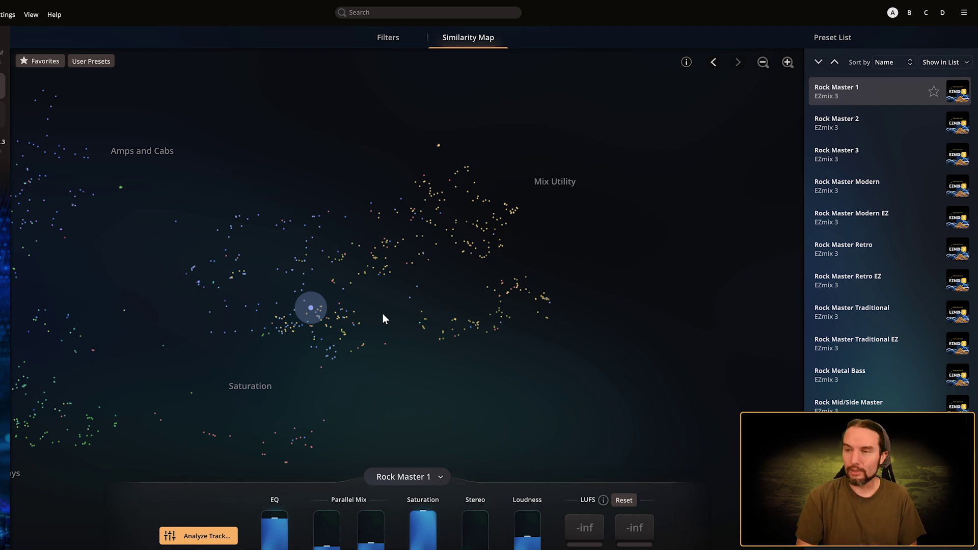
key("Right")
key("Right")
key("Right")
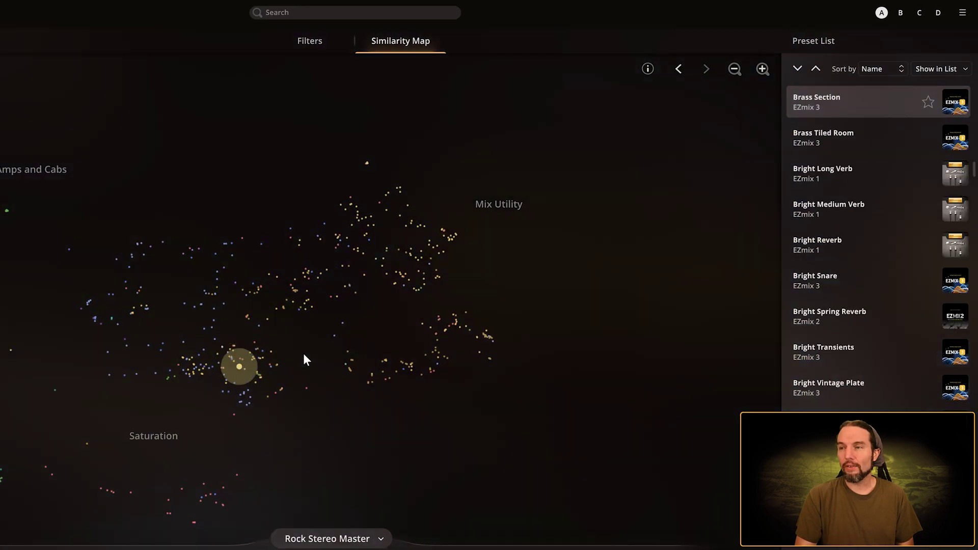
key("Right")
key("Right")
key("Right")
key("Right")
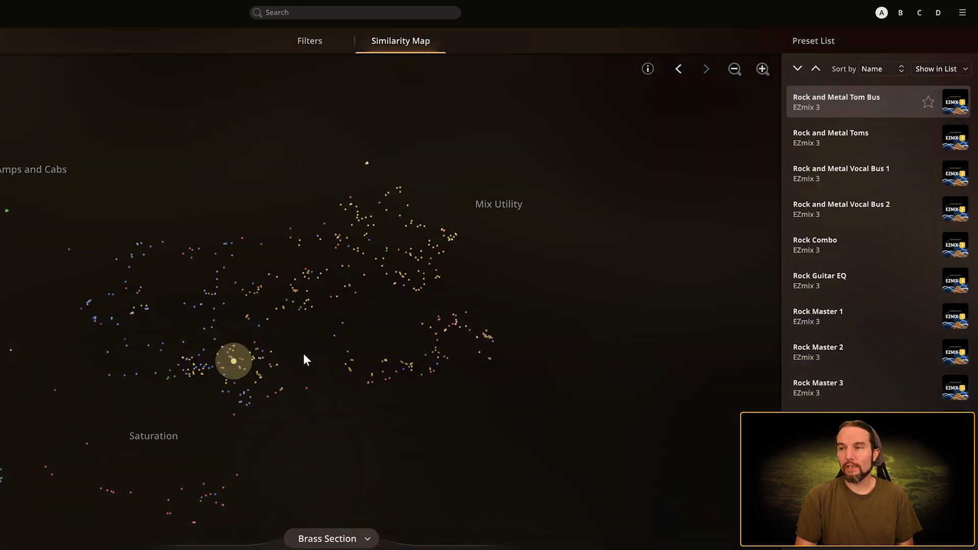
key("Right")
key("Right")
key("Right")
key("Right")
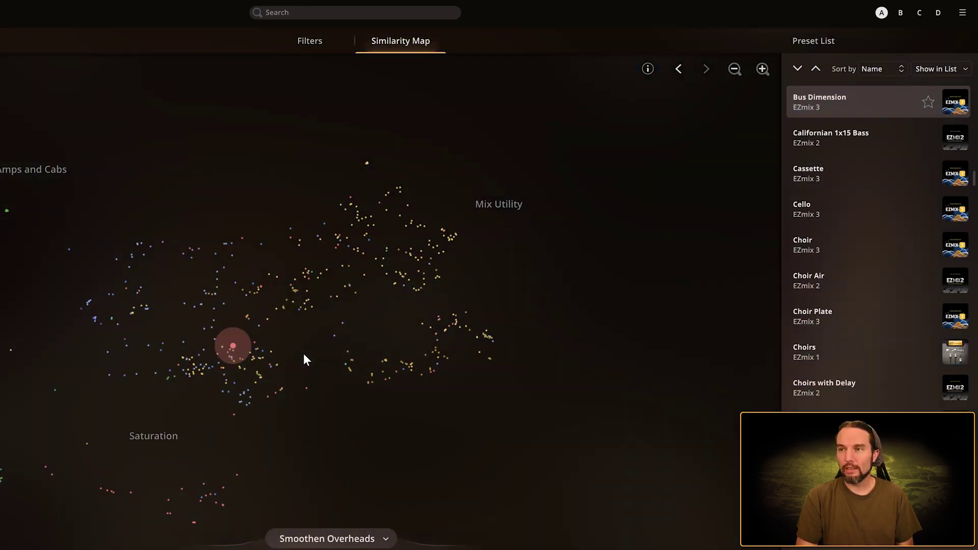
key("Right")
key("Right")
key("Right")
key("Right")
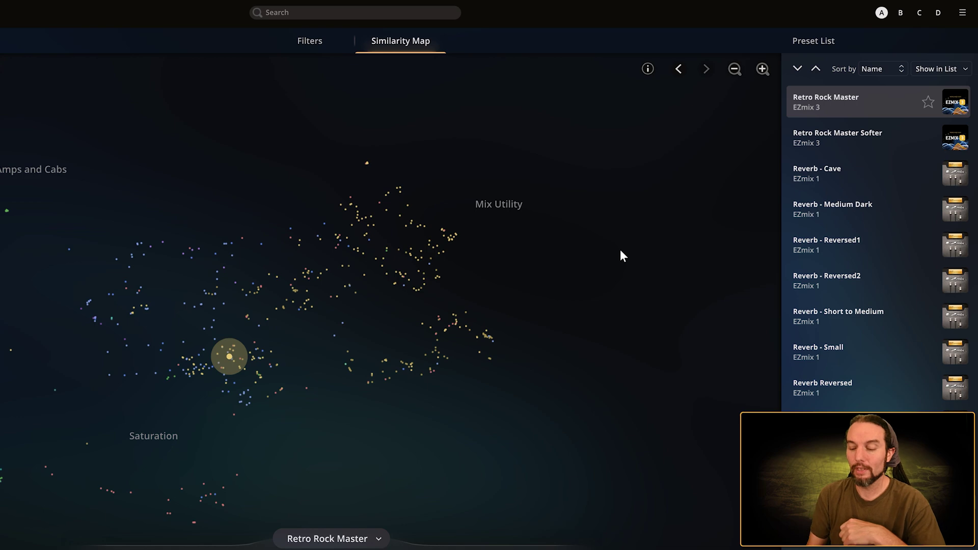
- Step left through five more neighbouring presets on the map
key("Left")
key("Left")
key("Left")
key("Left")
key("Left")
key("Left")
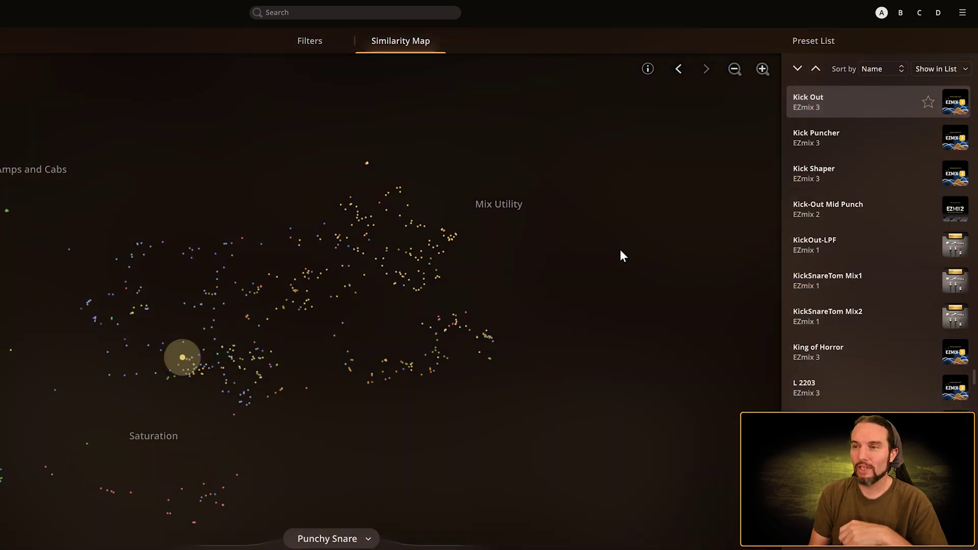
key("Left")
key("Left")
key("Left")
key("Left")
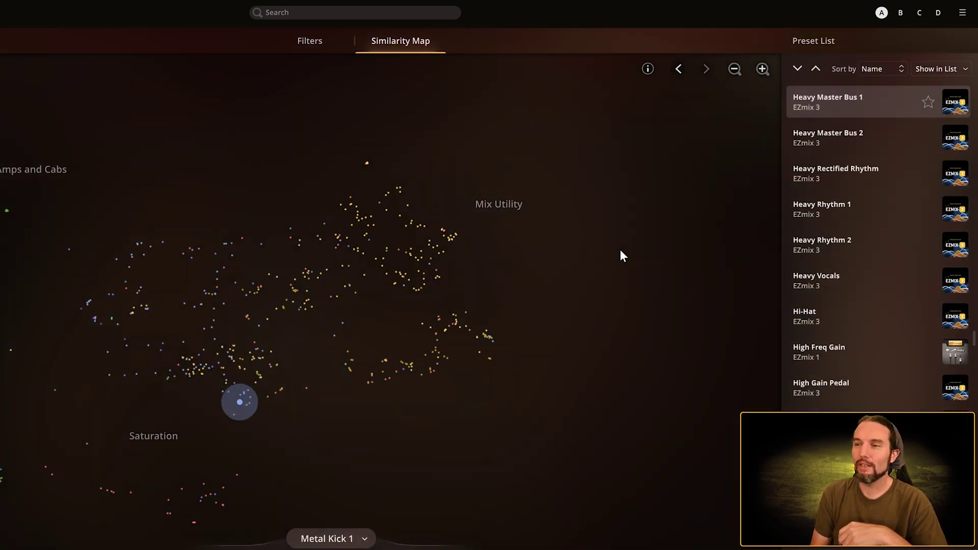
key("Left")
key("Left")
key("Left")
key("Left")
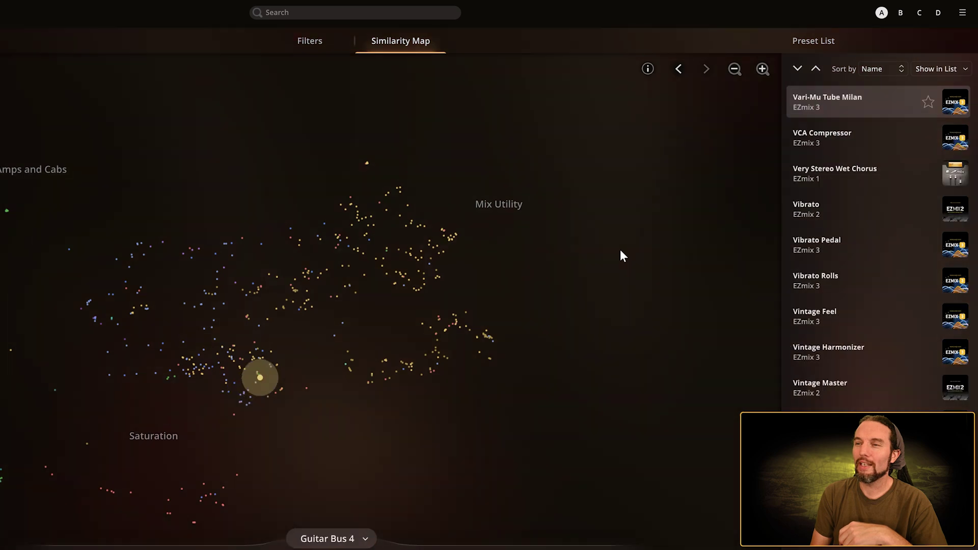
key("Left")
key("Left")
key("Left")
key("Left")
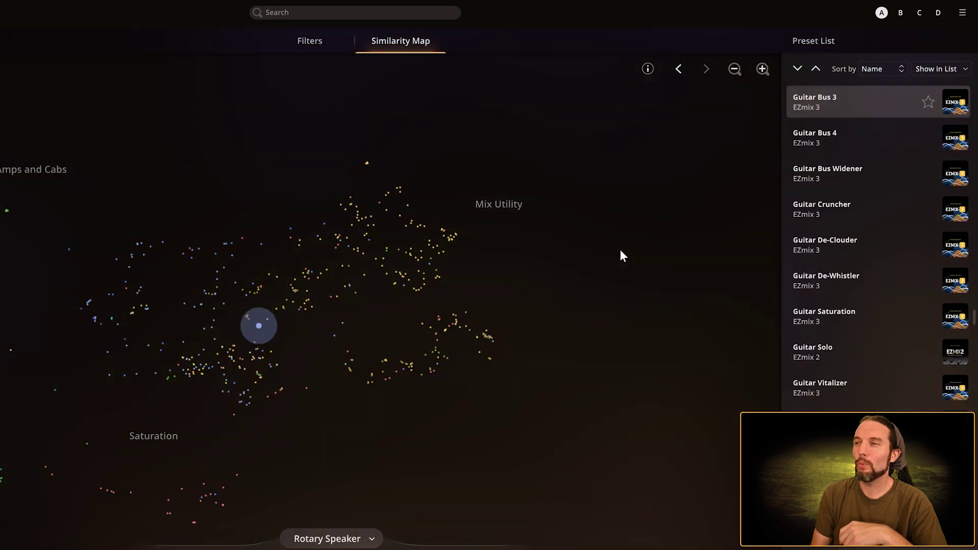
key("Left")
key("Left")
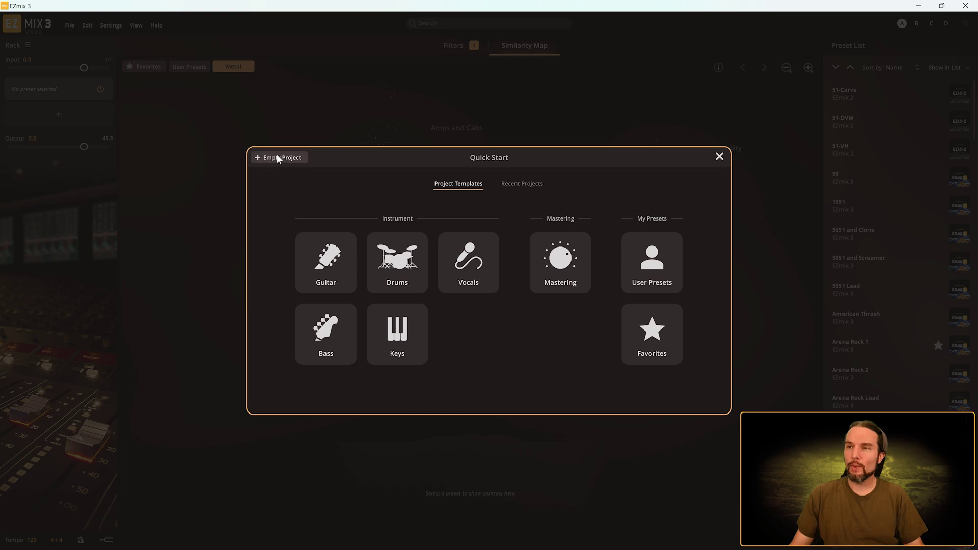
- Start an empty project and show the Filters columns in the preset browser
left_click(279, 158)
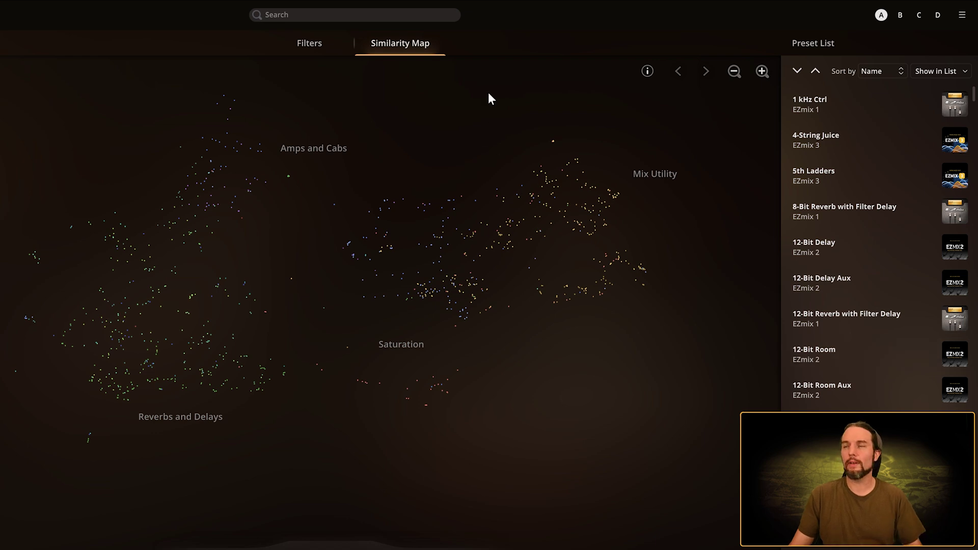
left_click(313, 45)
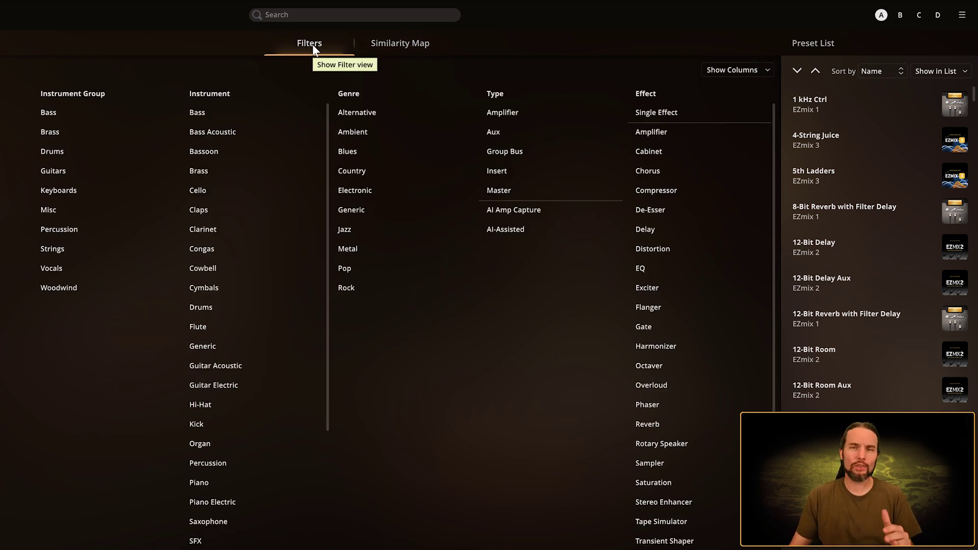
- Choose Metal under Genre and return to the Similarity Map
left_click(348, 251)
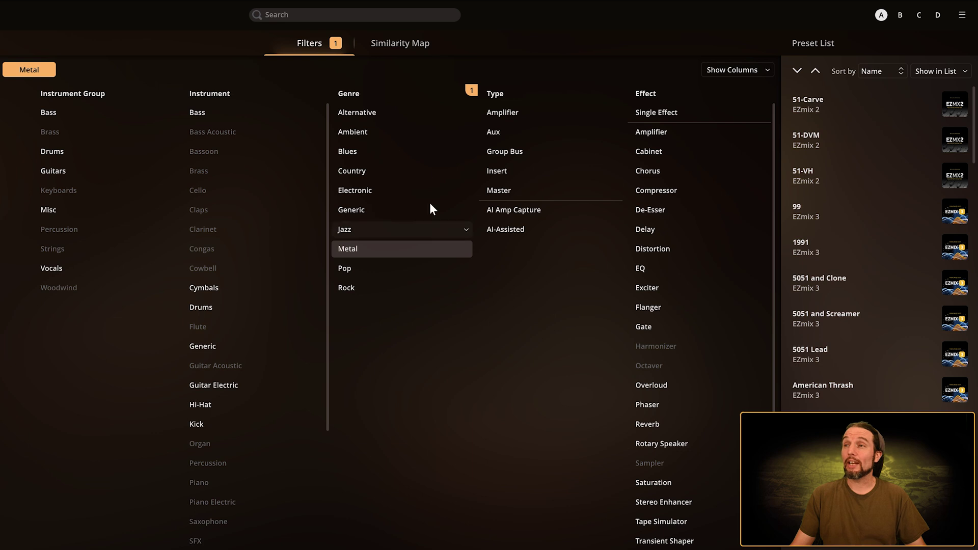
left_click(395, 45)
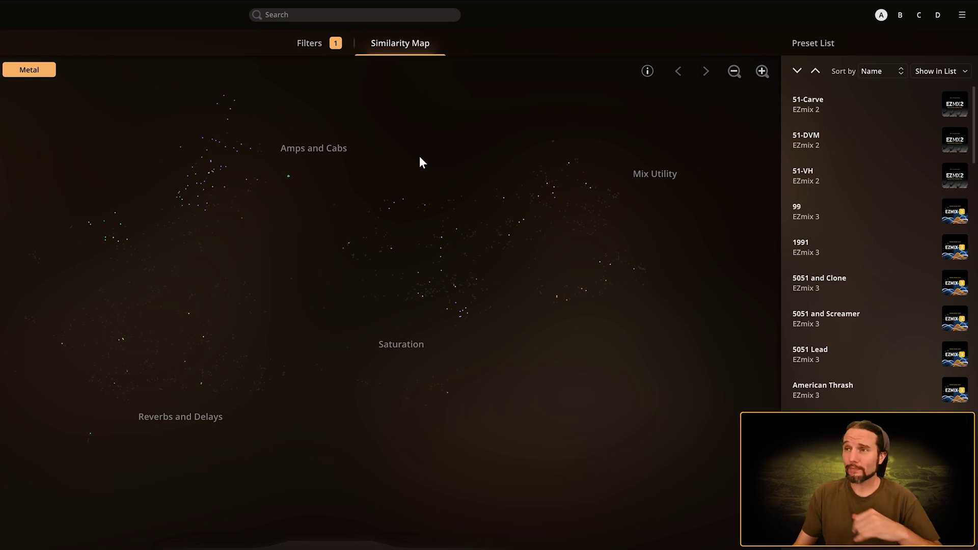
- Add the Rock genre filter from the Filters view and return to the map
left_click(313, 46)
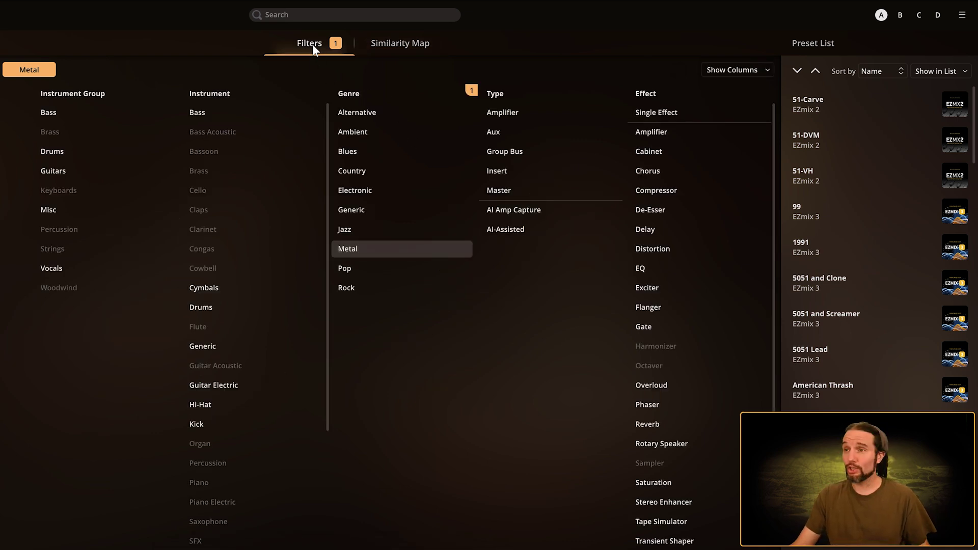
left_click(353, 288)
left_click(385, 42)
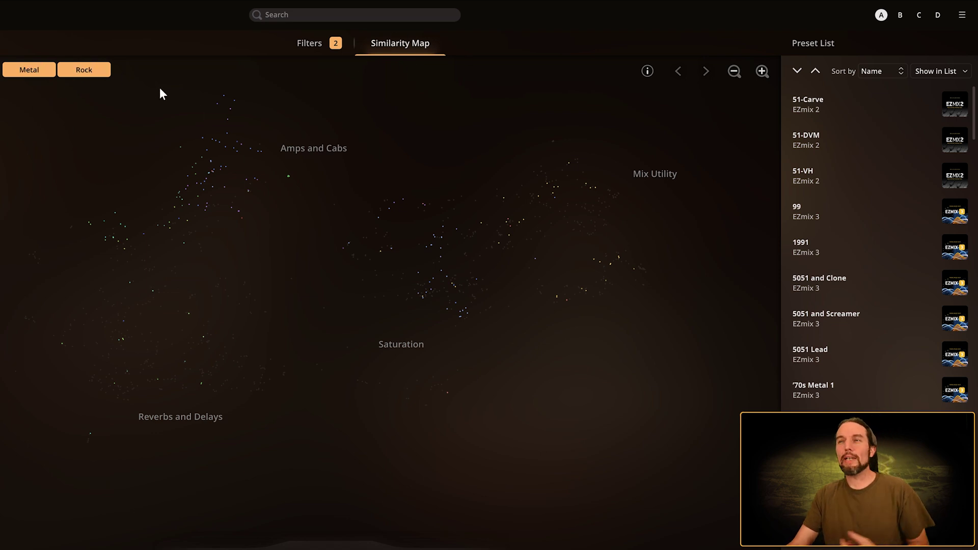
- Toggle the Rock filter chip off and on repeatedly, leaving it on
left_click(76, 71)
left_click(76, 70)
left_click(77, 70)
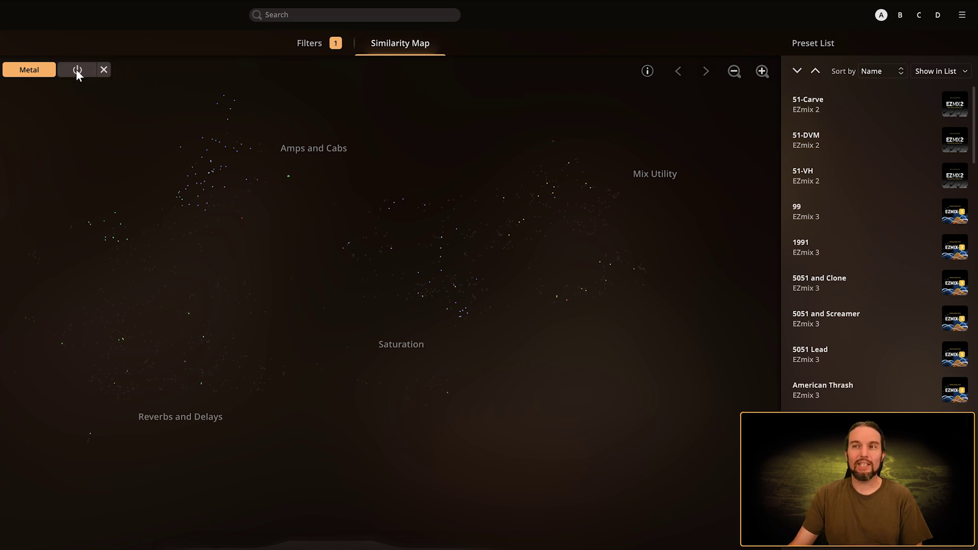
left_click(76, 70)
left_click(76, 70)
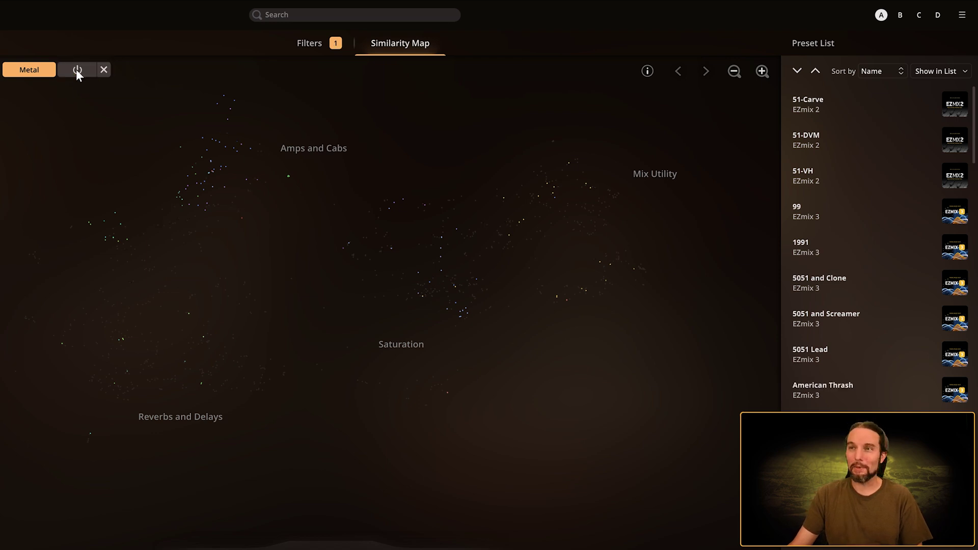
left_click(76, 70)
left_click(76, 70)
left_click(76, 71)
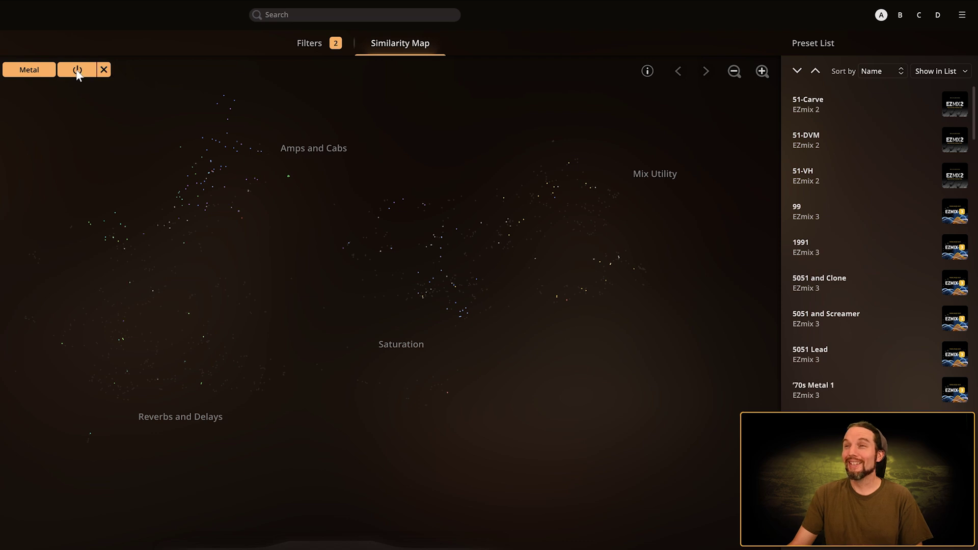
left_click(76, 70)
left_click(77, 69)
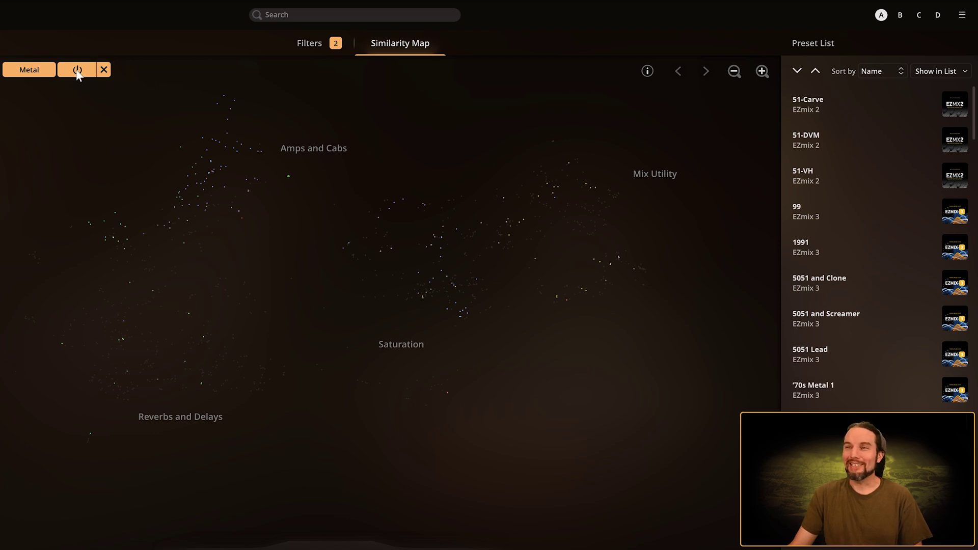
left_click(77, 69)
left_click(76, 70)
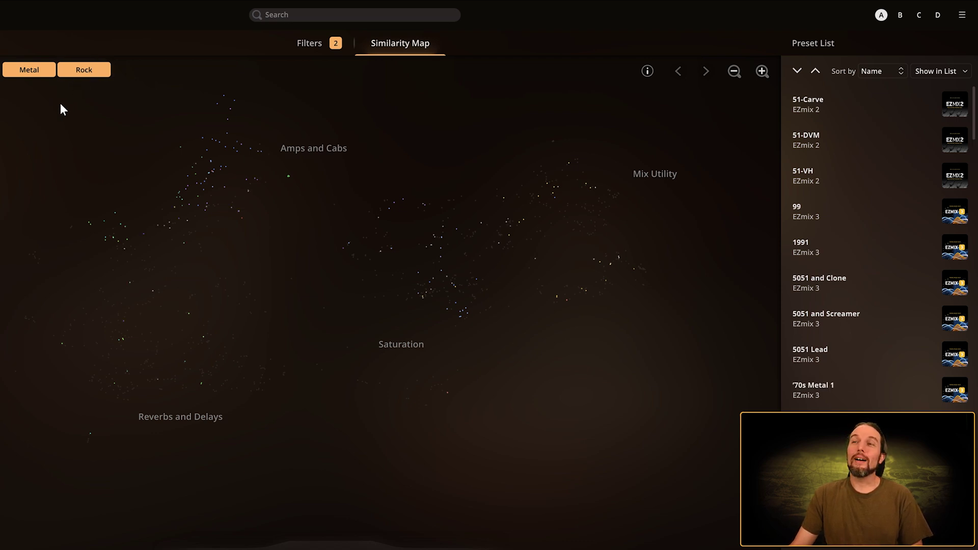
- Turn the Metal filter off and back on, then switch all filters off at once
left_click(25, 71)
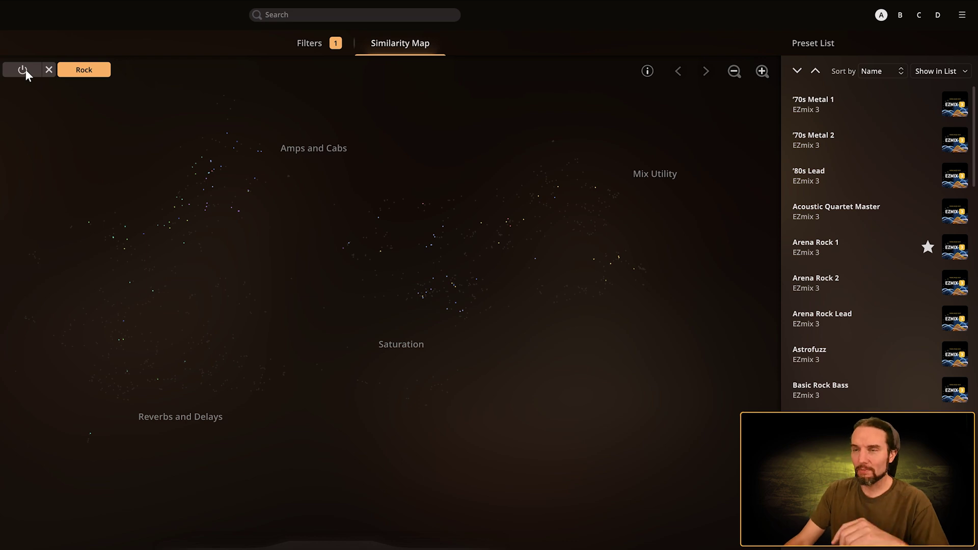
left_click(23, 70)
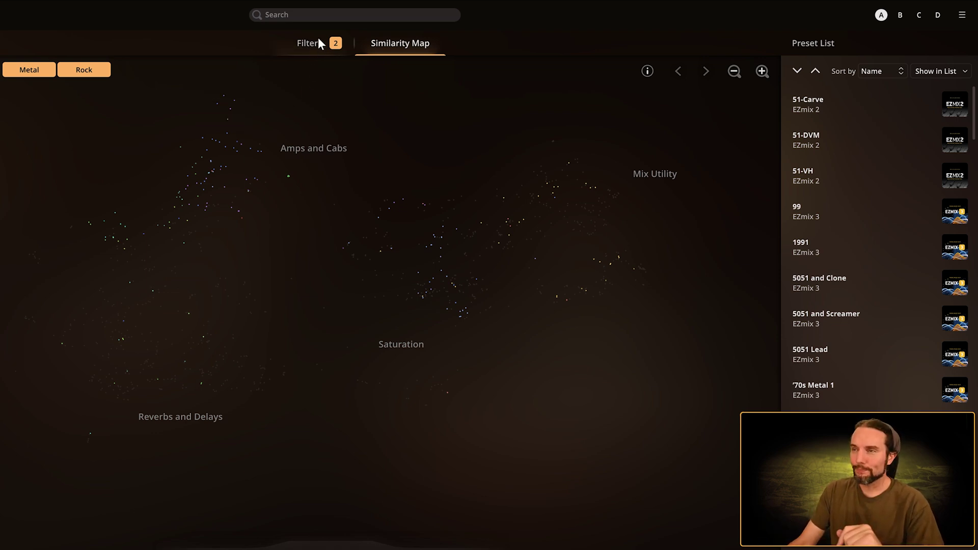
mouse_move(336, 45)
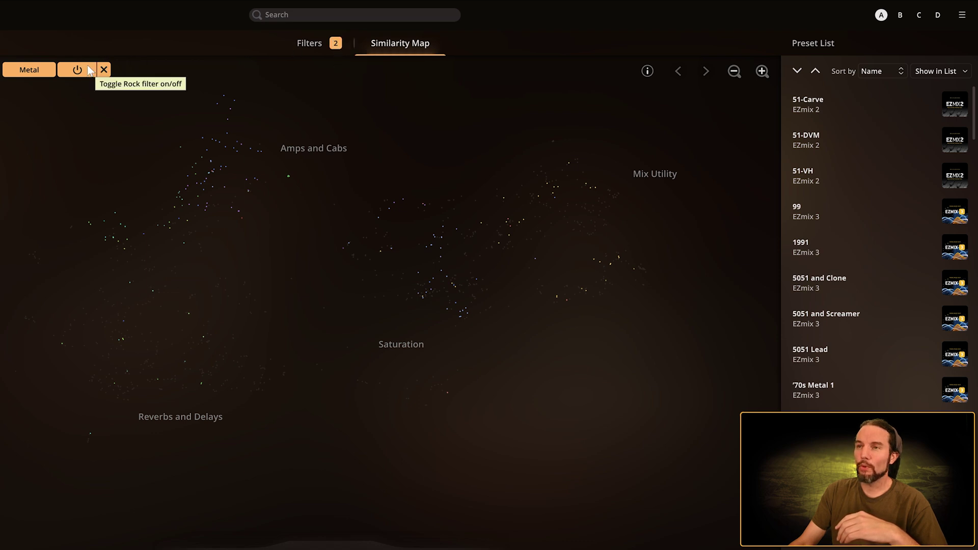
mouse_move(77, 72)
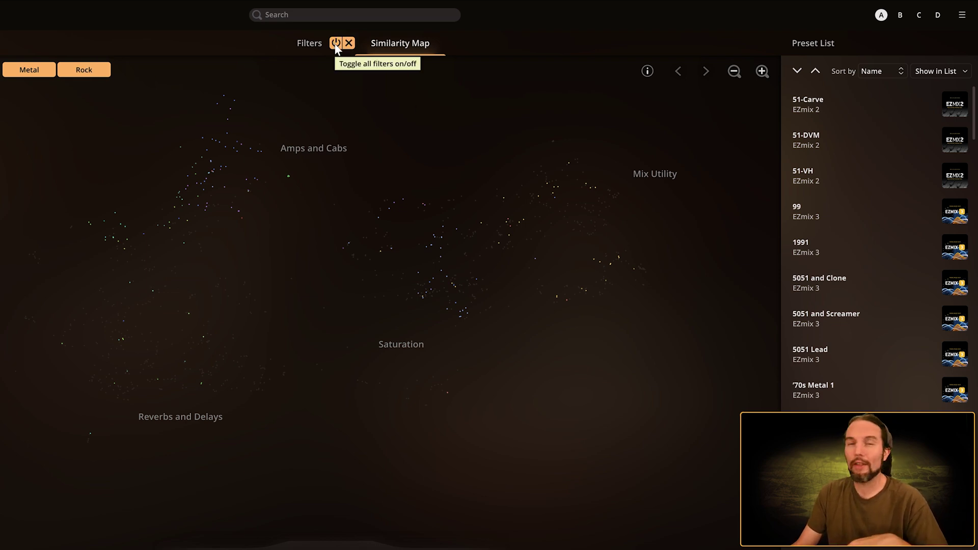
left_click(336, 45)
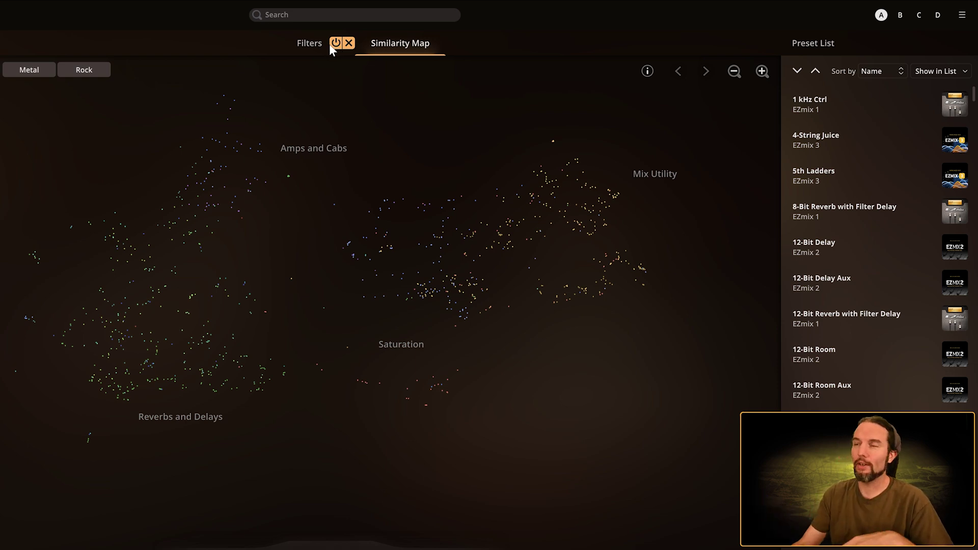
- Re-enable all filters, load Metal Snare BTM near Mix Utility, then toggle all filters off and on
left_click(336, 45)
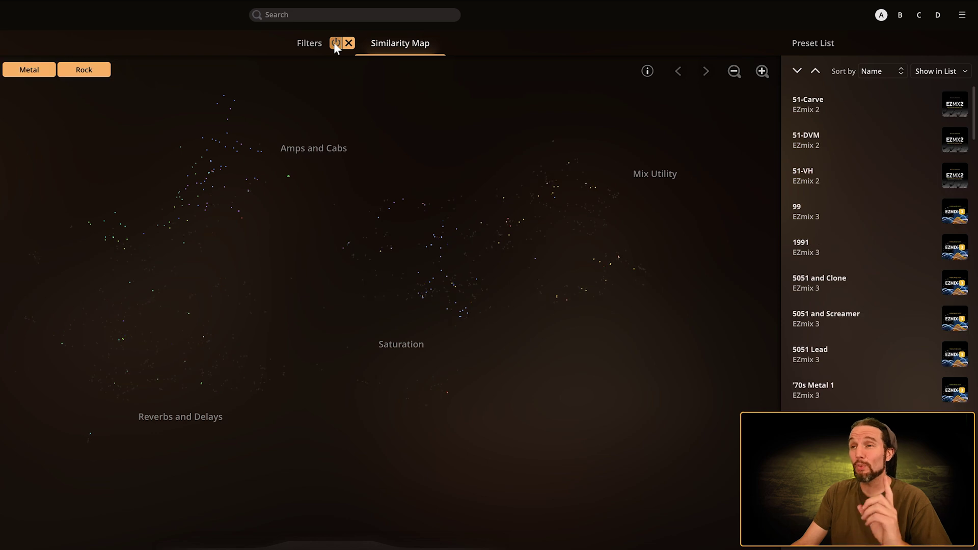
left_click(336, 44)
left_click(334, 45)
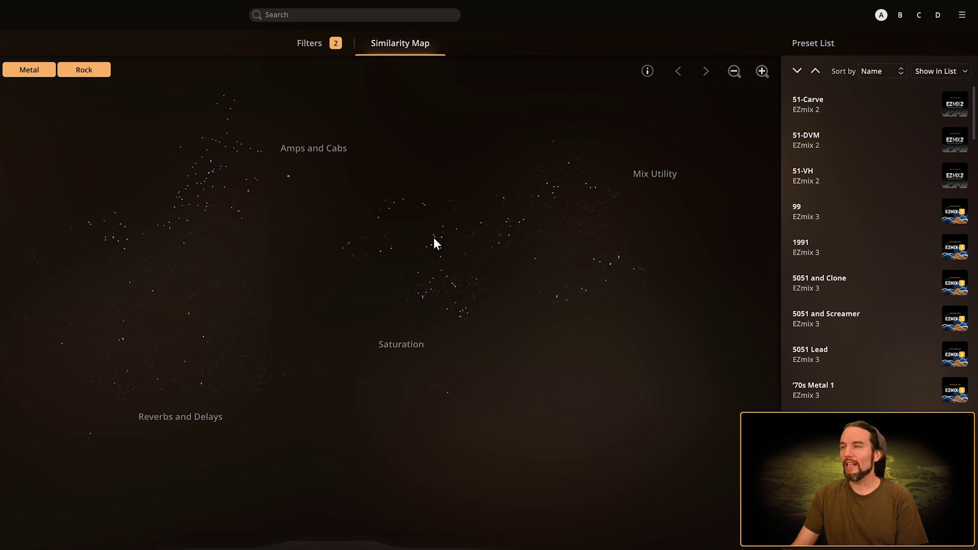
left_click(569, 163)
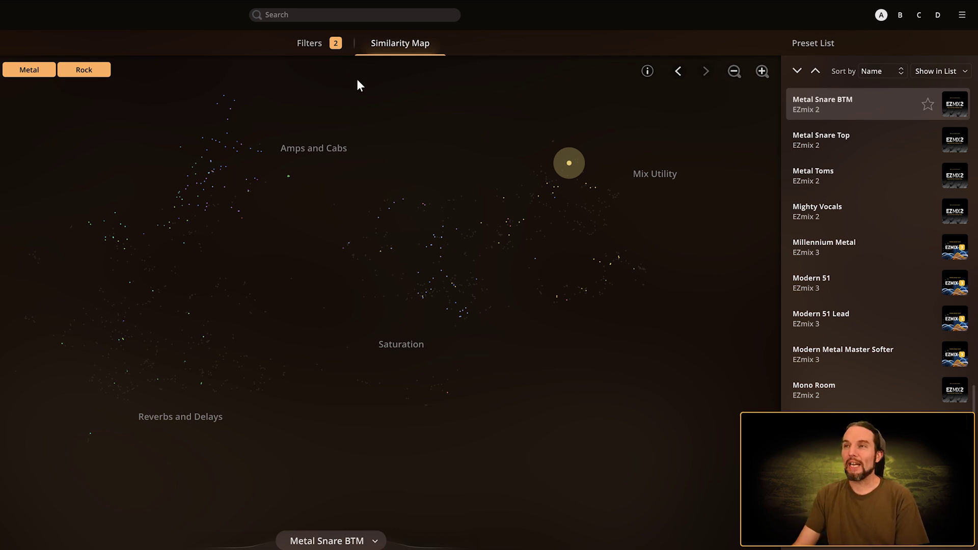
left_click(336, 44)
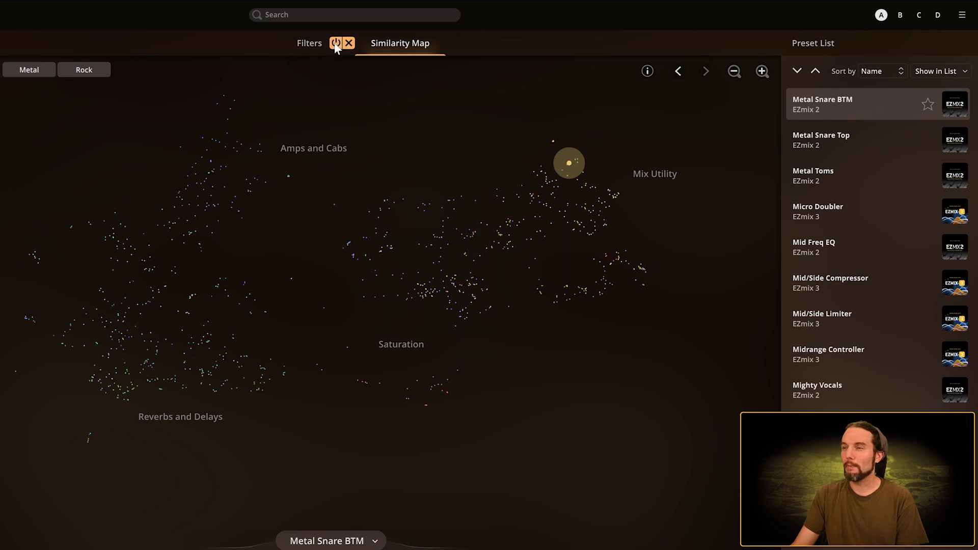
left_click(336, 44)
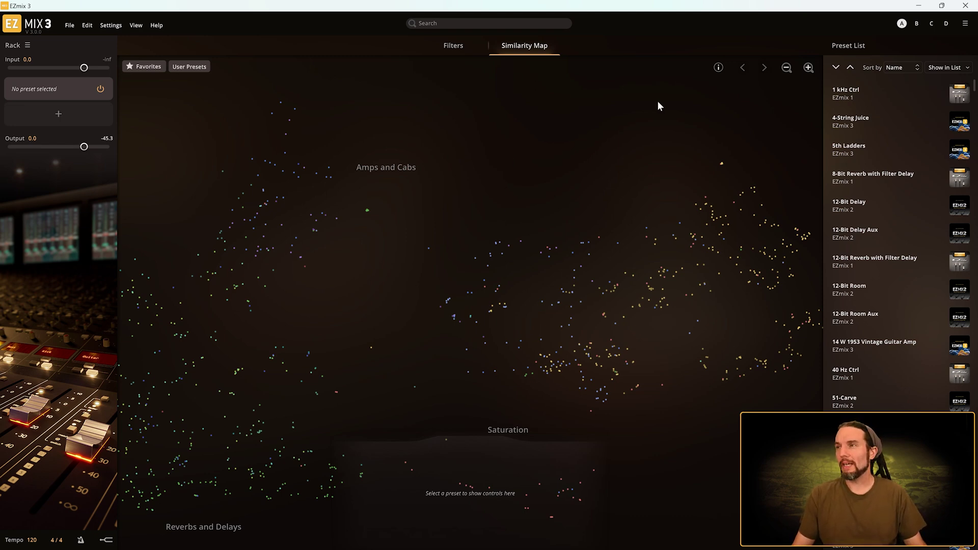
- Zoom out and drag the map to recentre the whole preset cloud
mouse_move(717, 67)
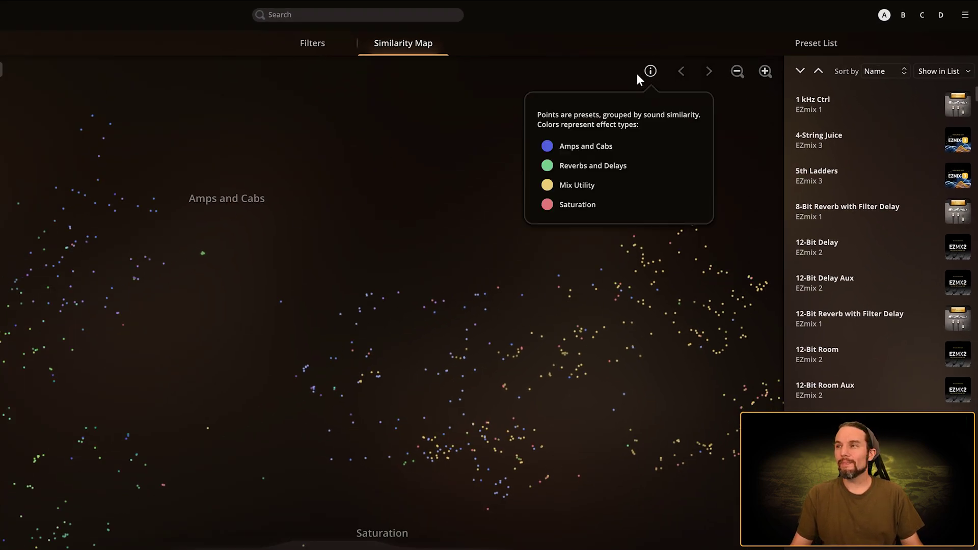
scroll(127, 241, "up", 3)
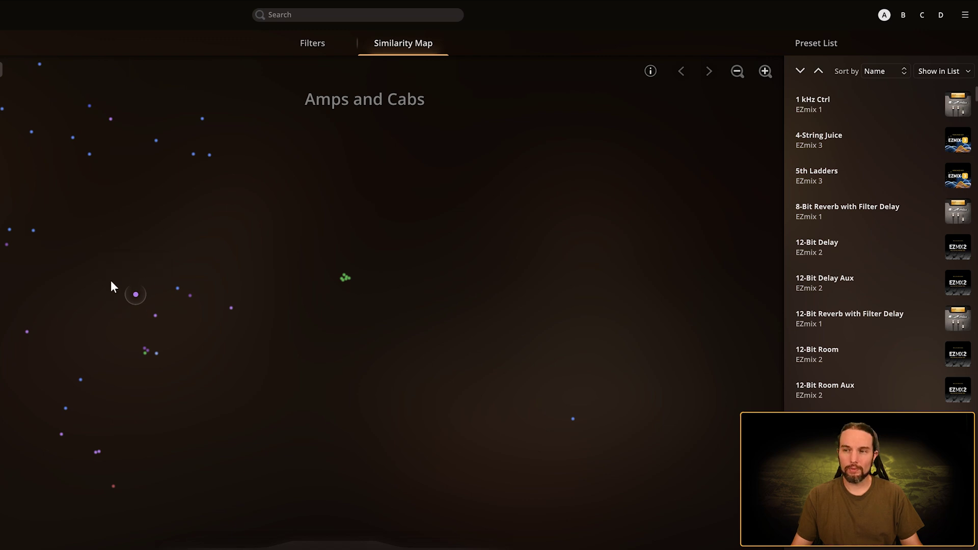
scroll(400, 346, "down", 3)
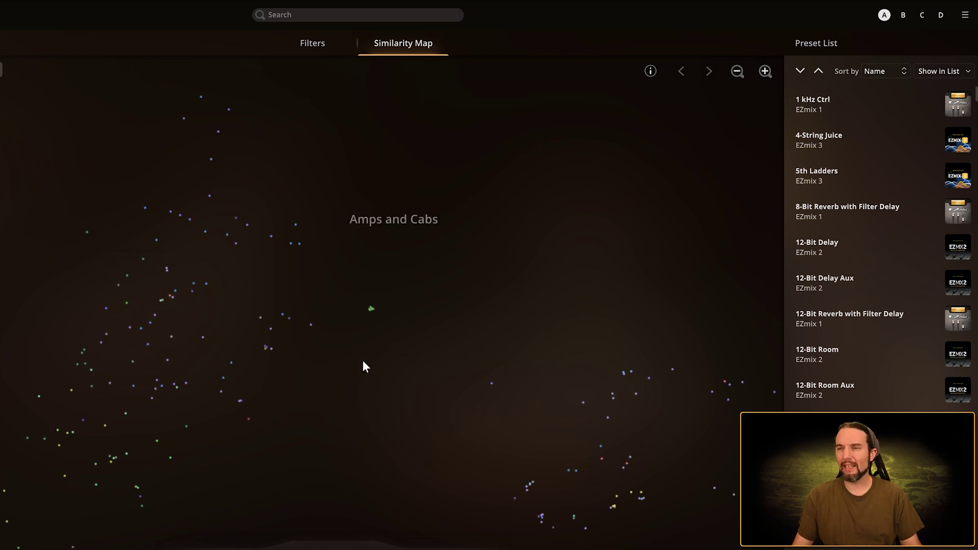
scroll(279, 332, "down", 3)
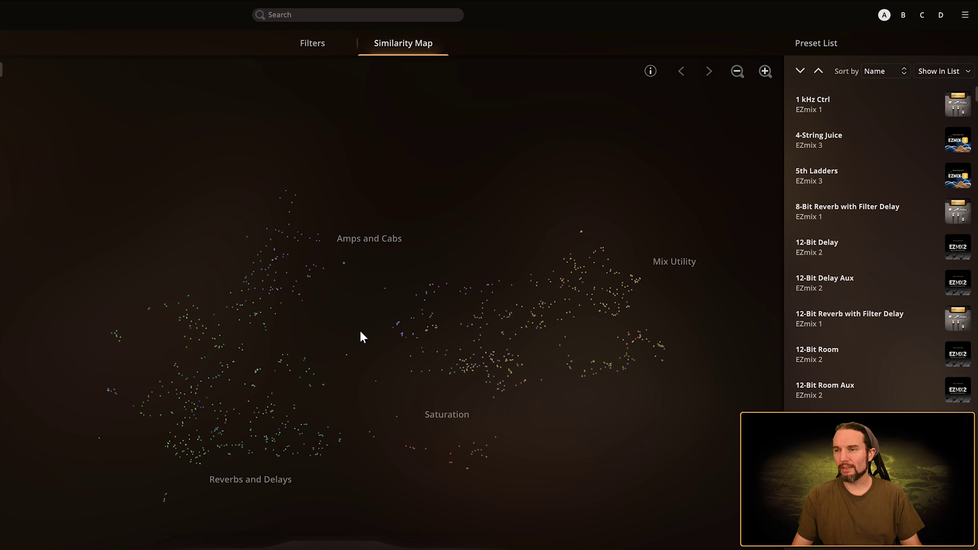
left_click_drag(356, 309, 267, 326)
scroll(268, 331, "up", 3)
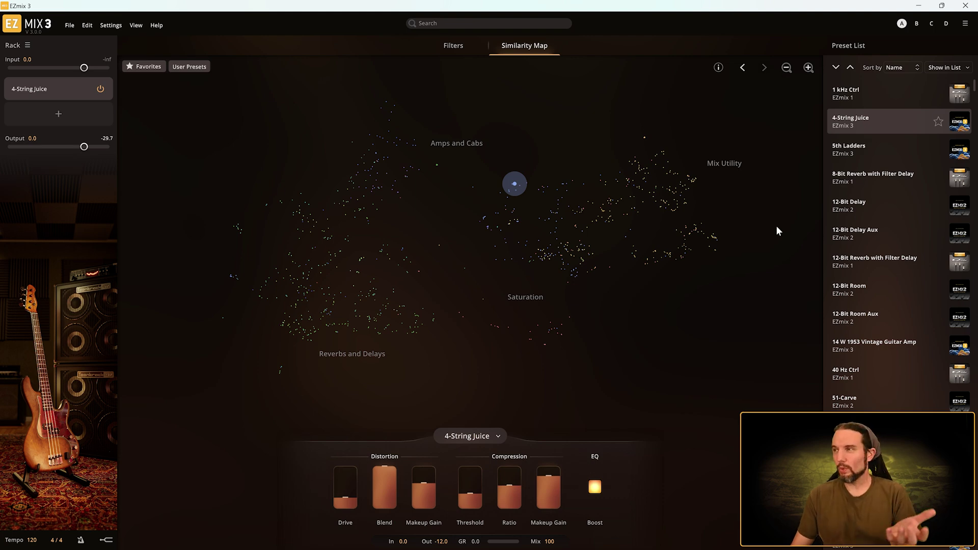
- Load Crush Drum Bus, De-Ess Control and Delay - 8th Note Filter, raising Character to 79%
scroll(938, 153, "down", 15)
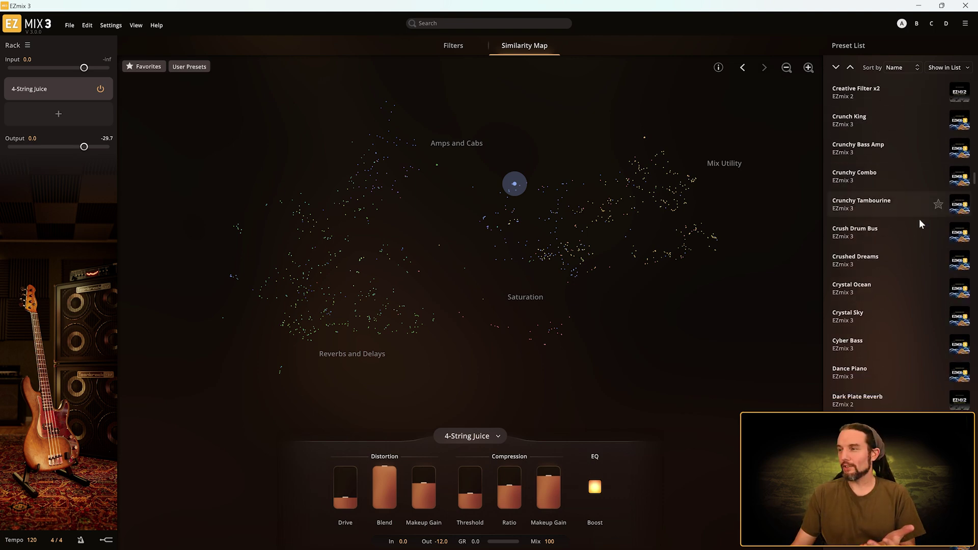
left_click(860, 242)
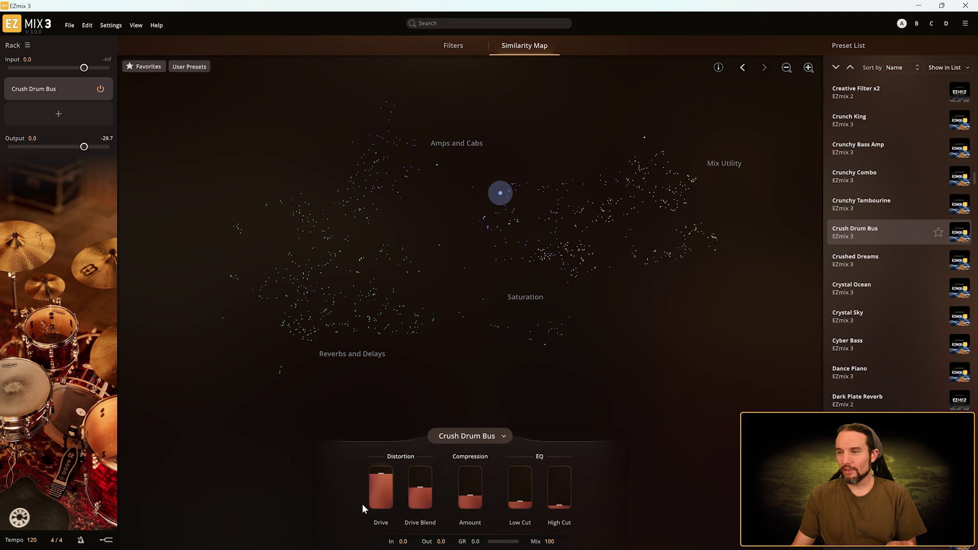
scroll(928, 325, "down", 3)
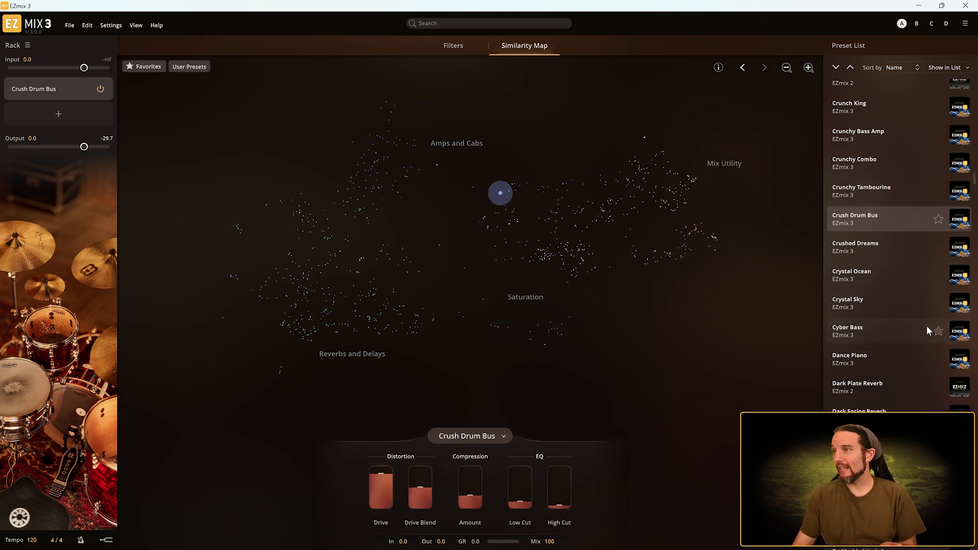
scroll(908, 339, "down", 1)
left_click(871, 374)
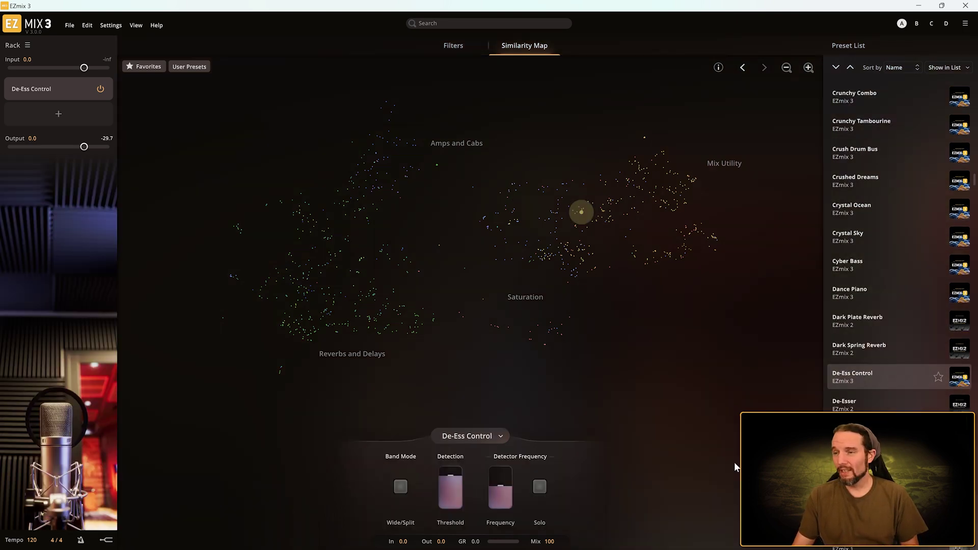
left_click(374, 295)
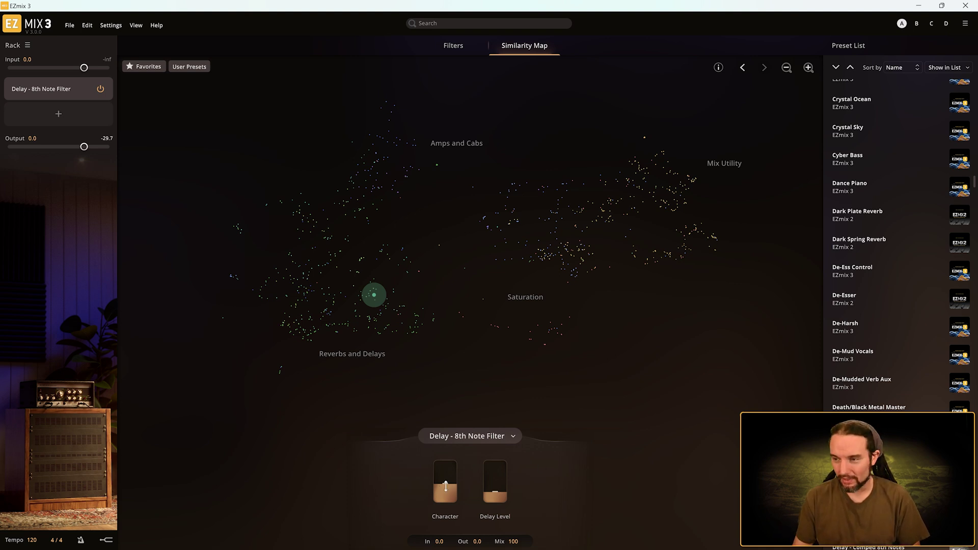
left_click_drag(445, 482, 445, 466)
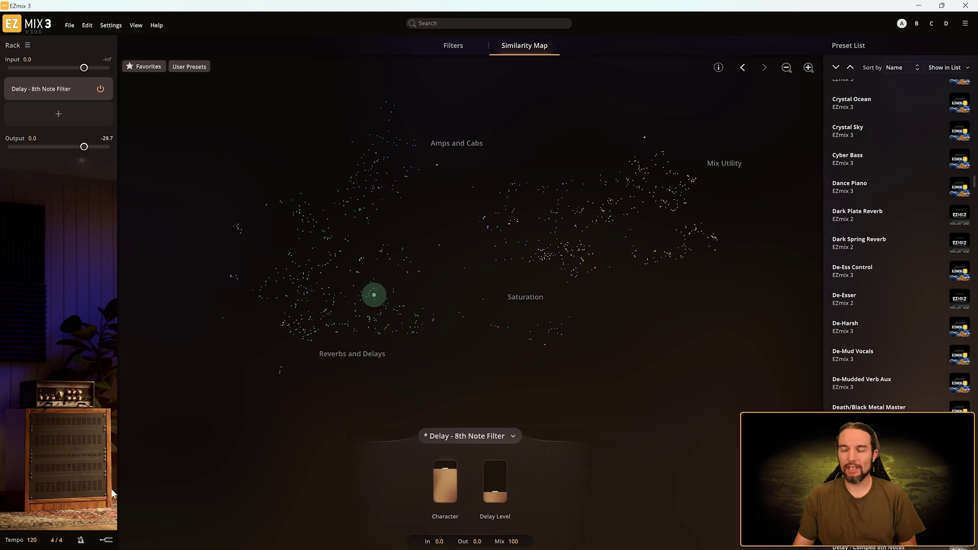
- Try De-Ess Control, Dance Piano and Crystal Sky from the list, ending on Crushed Dreams
left_click(866, 273)
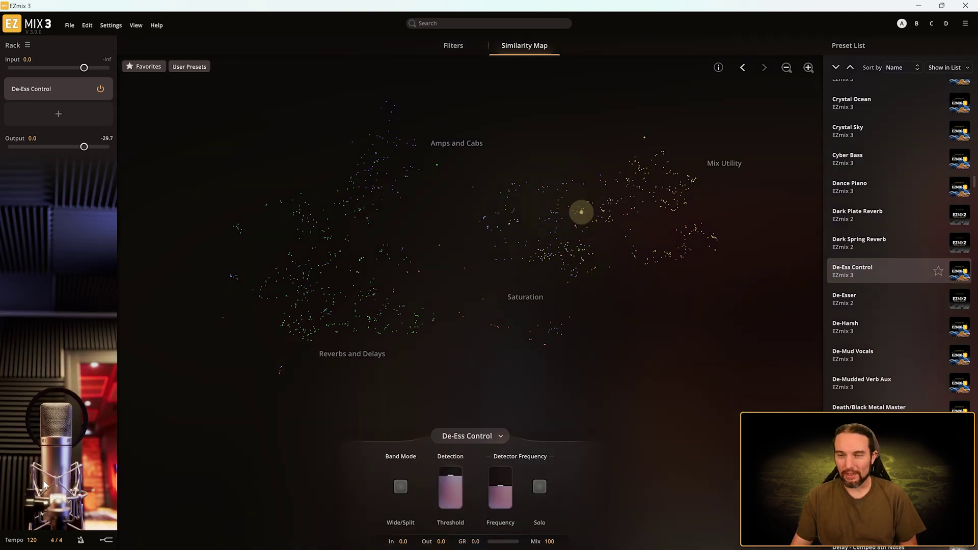
left_click(881, 183)
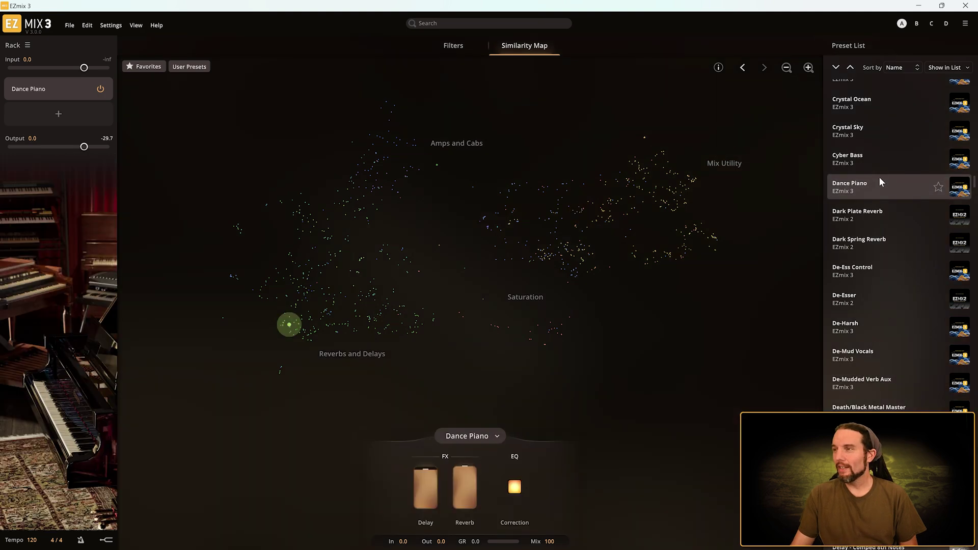
scroll(912, 270, "up", 1)
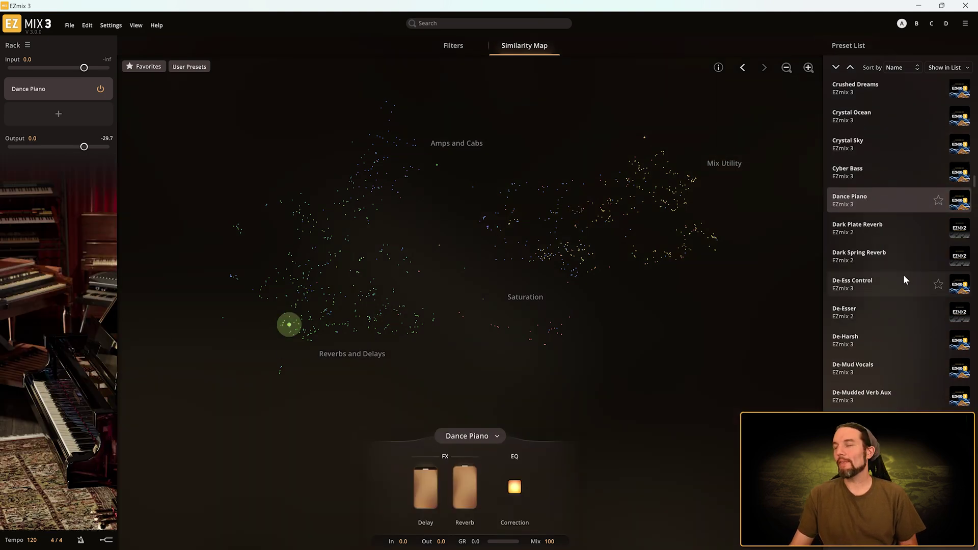
left_click(868, 153)
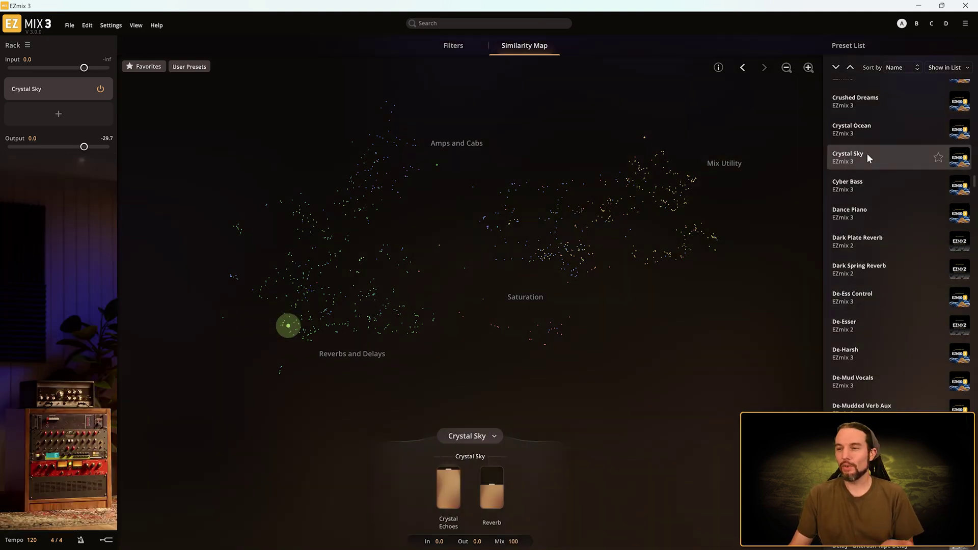
left_click(872, 98)
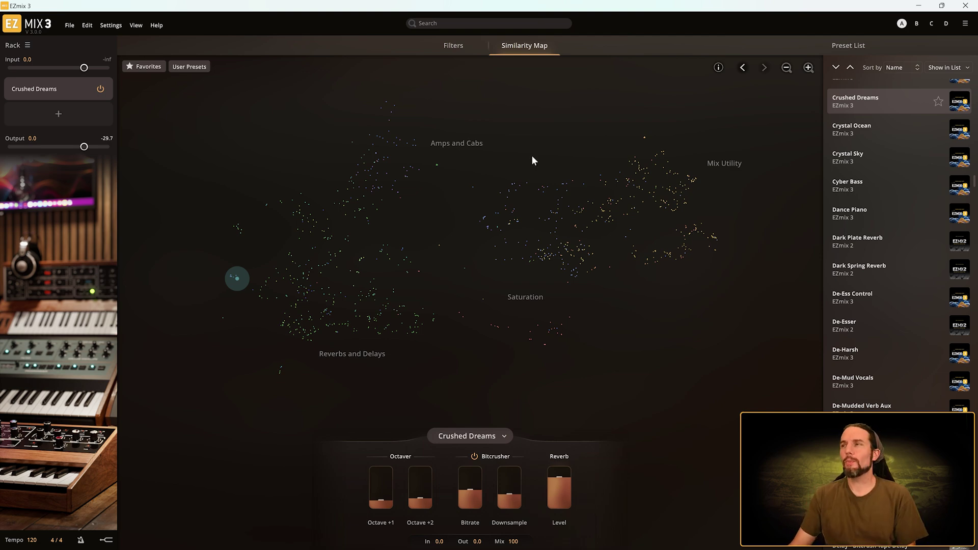
- Filter the presets to the Metal genre and the Guitar Electric instrument
left_click(449, 47)
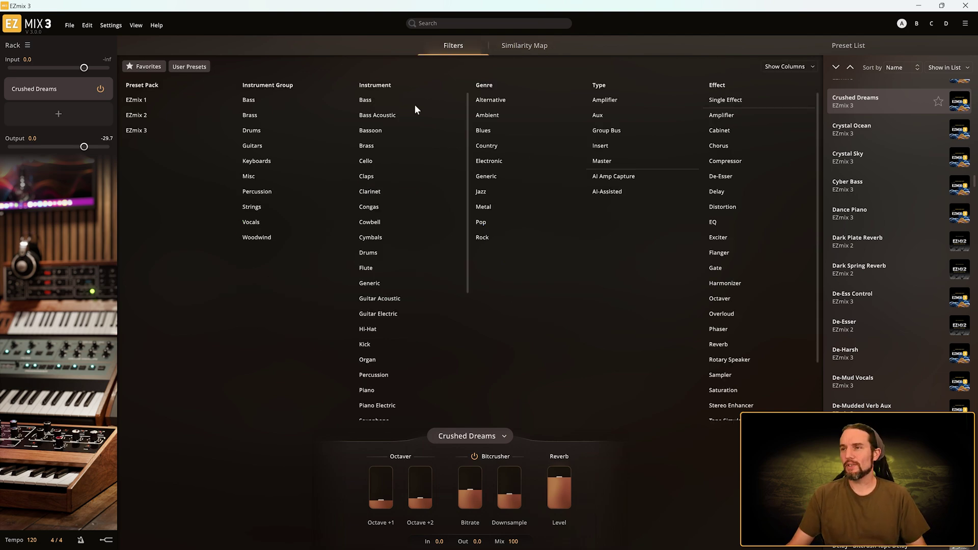
left_click(484, 208)
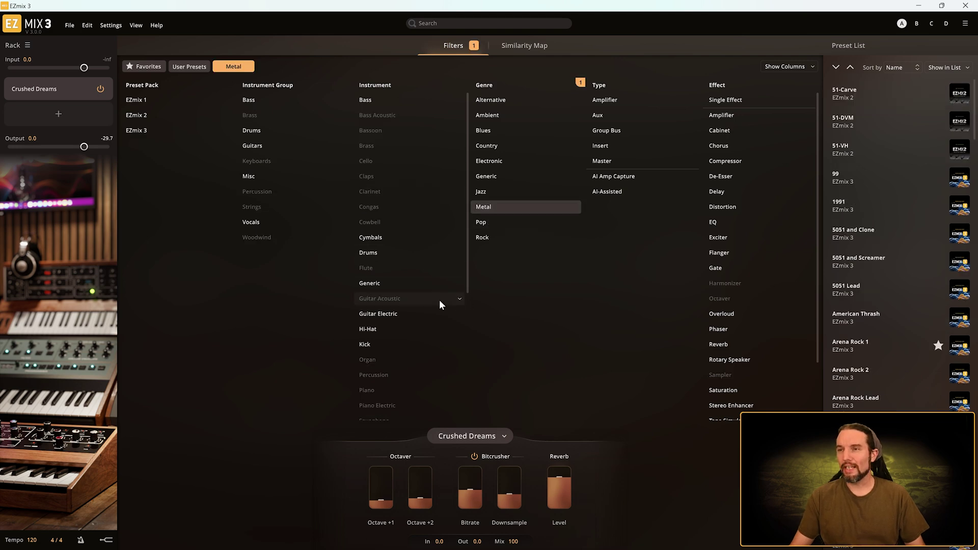
left_click(387, 316)
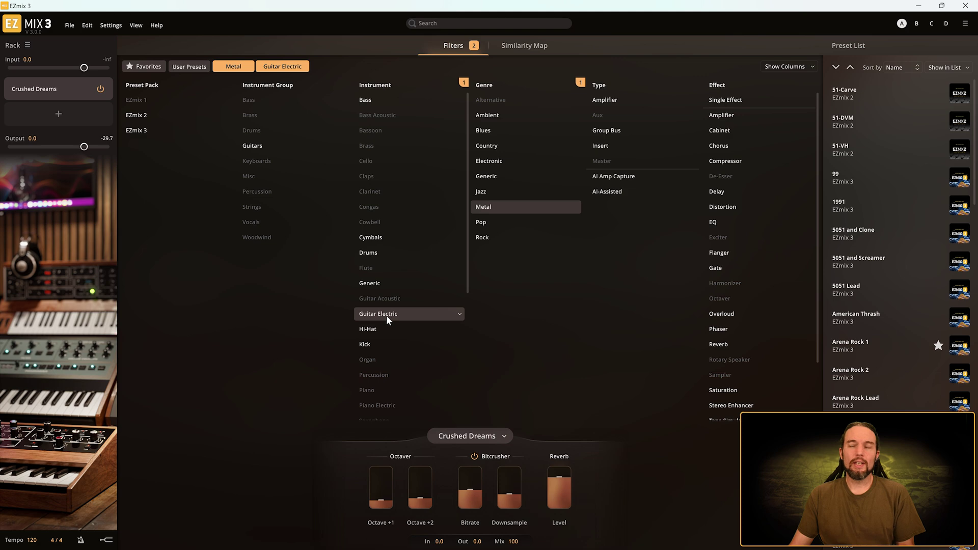
- Step through 51-Carve, 51-DVM, 51-VH, 1991 and 5051 and Screamer, ending on Arena Rock 1
left_click(858, 90)
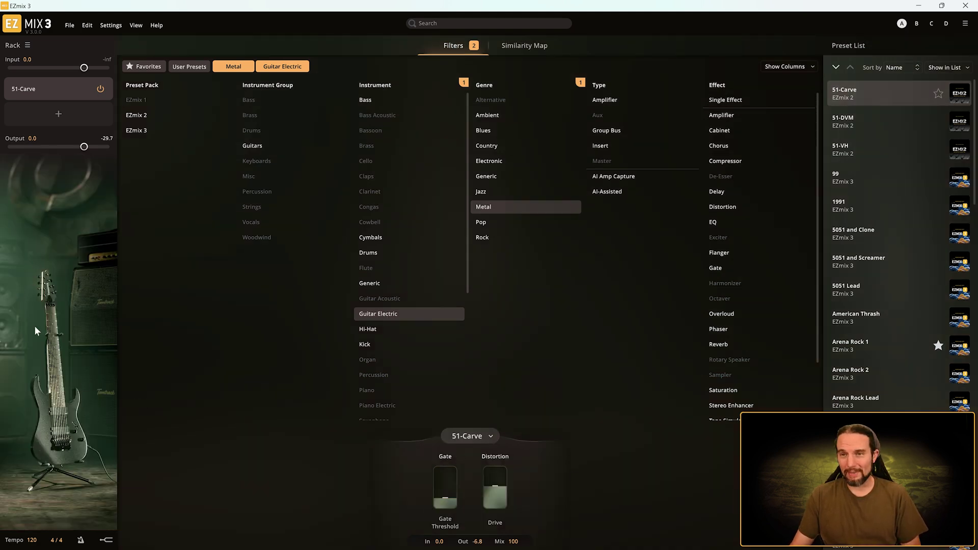
left_click(856, 130)
left_click(859, 151)
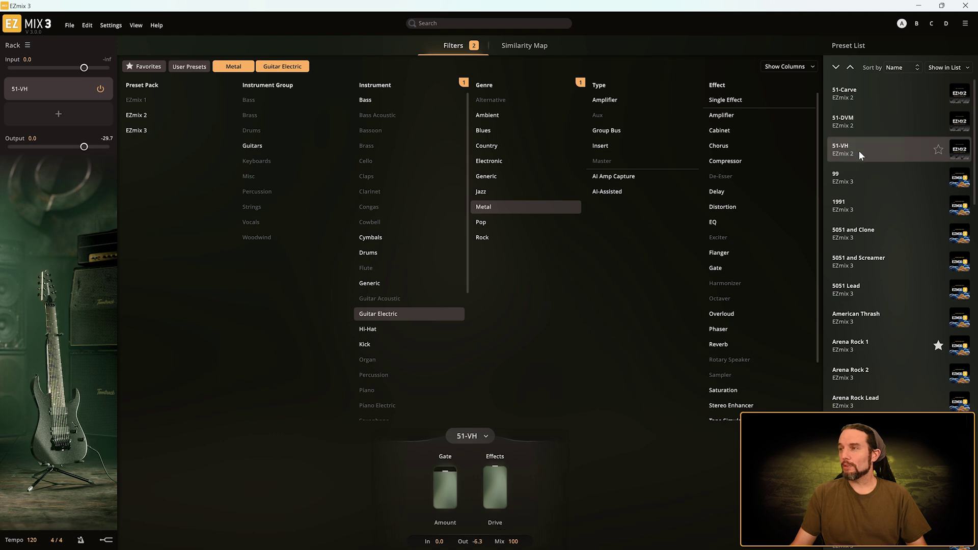
left_click(853, 200)
left_click(861, 263)
left_click(856, 351)
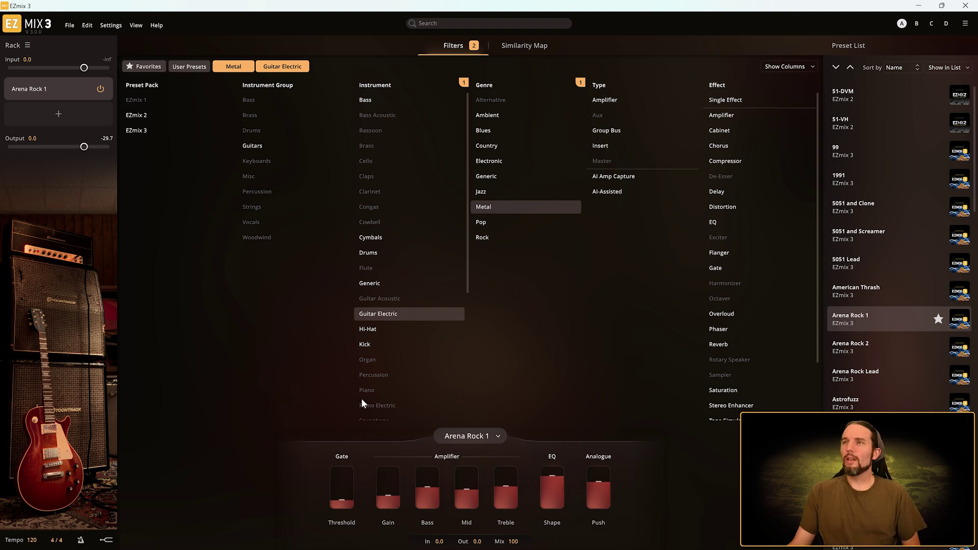
- Bypass all active filters at once with the Filters power toggle
mouse_move(262, 69)
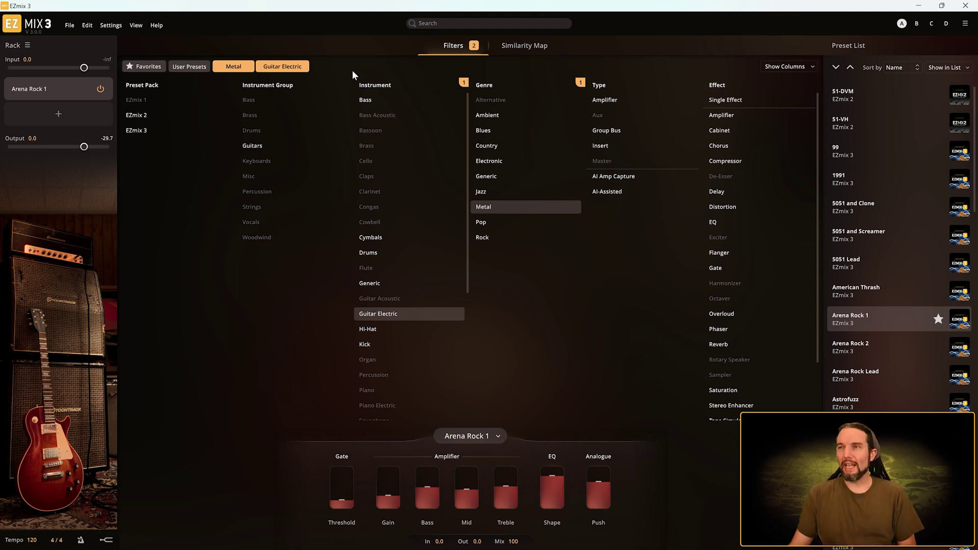
mouse_move(475, 50)
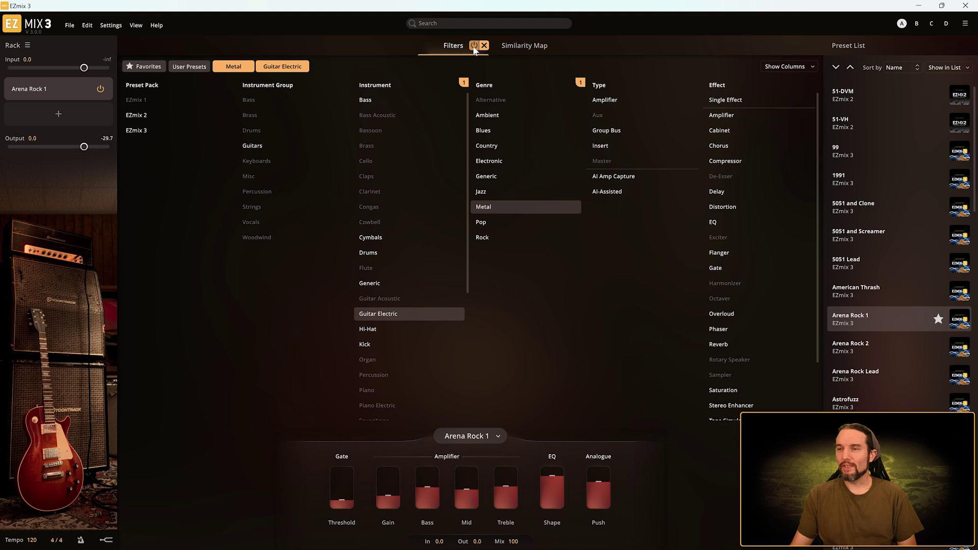
left_click(474, 45)
- Filter to the Bass instrument and Metal genre, then load Bass Clean
left_click(383, 100)
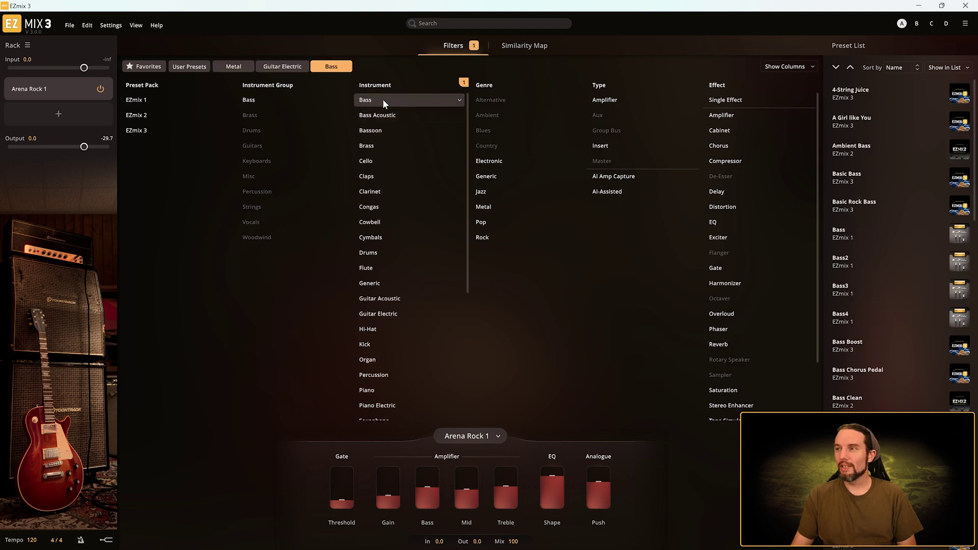
left_click(490, 206)
left_click(855, 94)
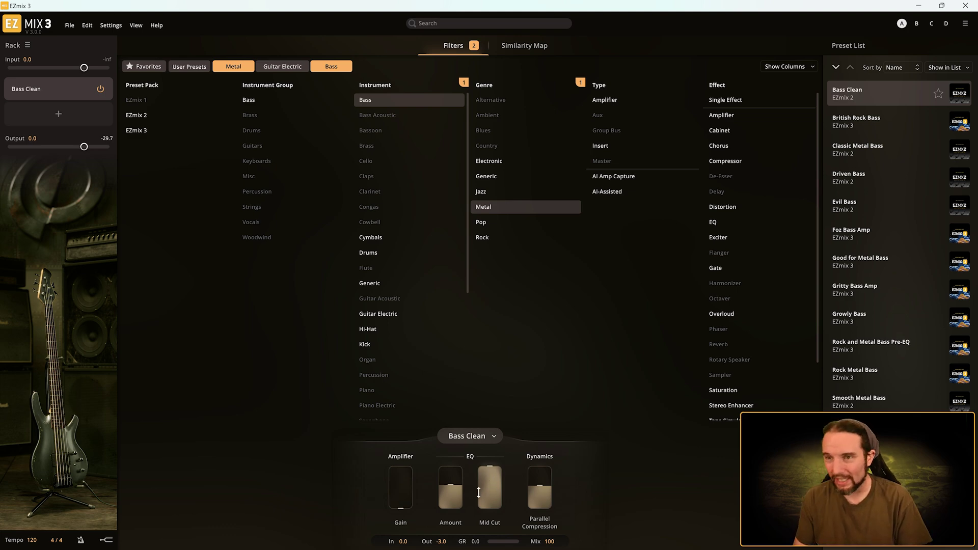
- Audition British Rock Bass, Classic Metal Bass, Driven Bass and Foz Bass Amp, settling on Evil Bass
left_click(860, 123)
left_click(860, 150)
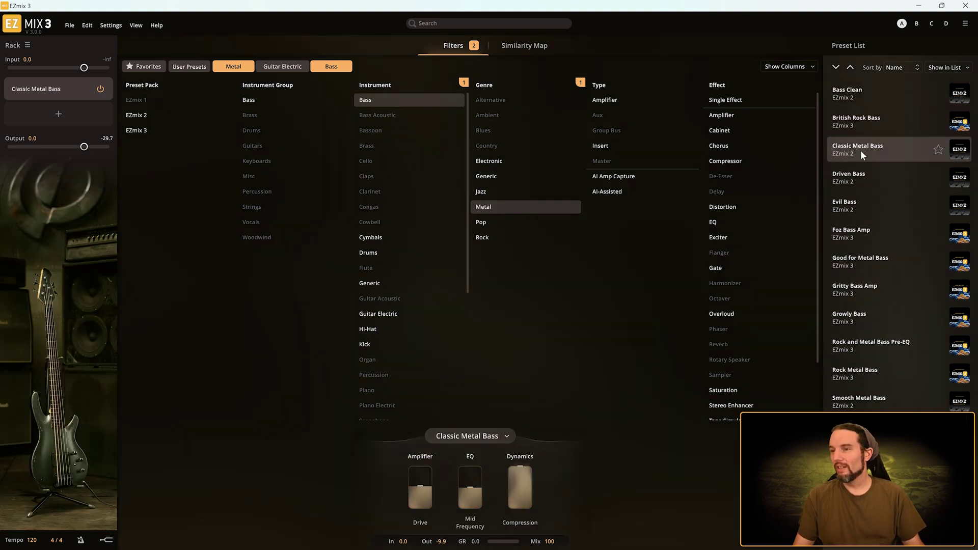
left_click(863, 179)
left_click(858, 206)
left_click(857, 237)
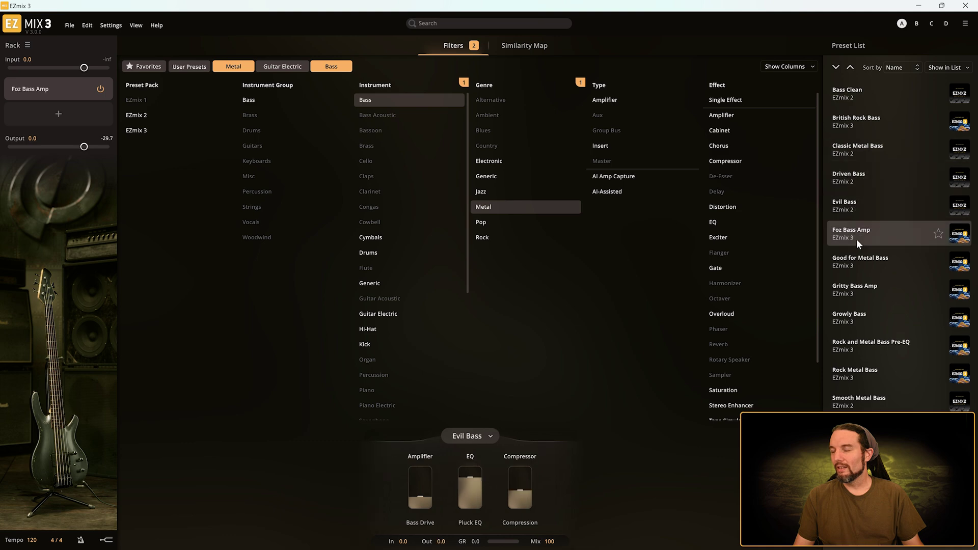
left_click(862, 205)
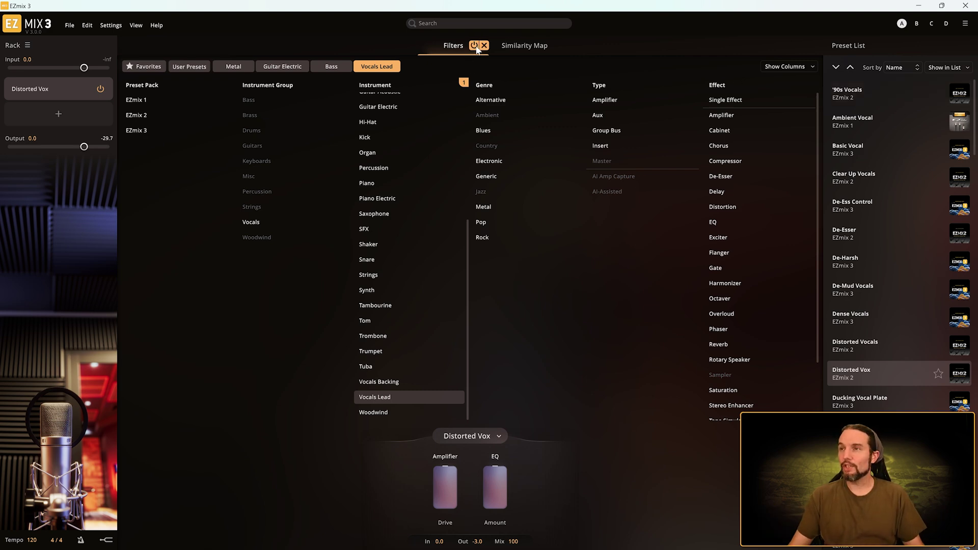
- Clear all filters, then filter to the Synth instrument and Generic genre
left_click(484, 46)
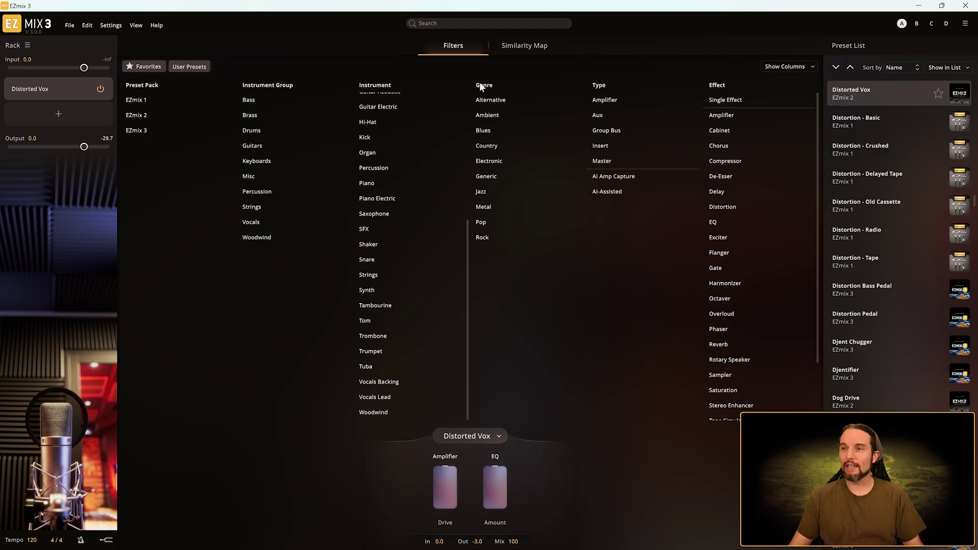
left_click(369, 290)
left_click(504, 176)
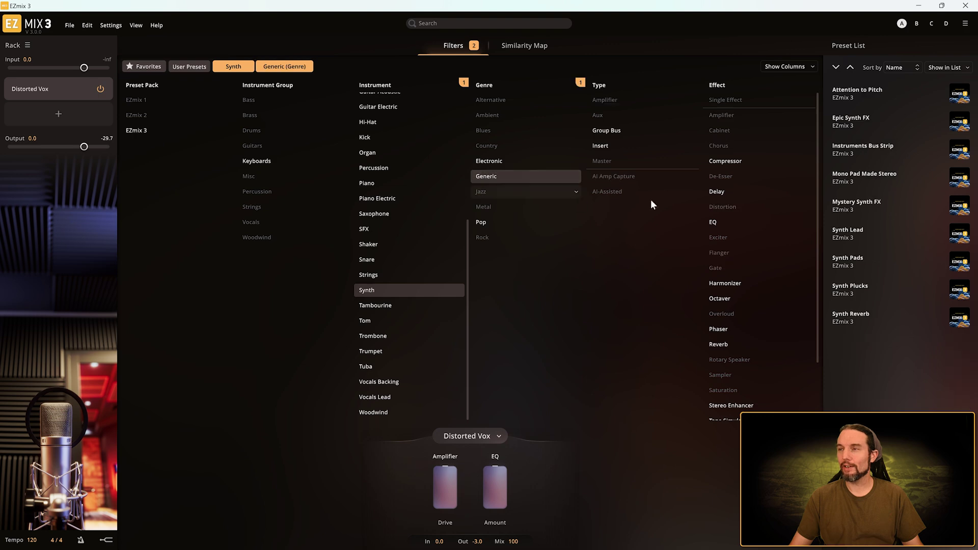
- Audition Attention to Pitch through Synth Plucks, ending on the Synth Reverb preset
left_click(861, 94)
left_click(855, 121)
left_click(855, 151)
left_click(853, 179)
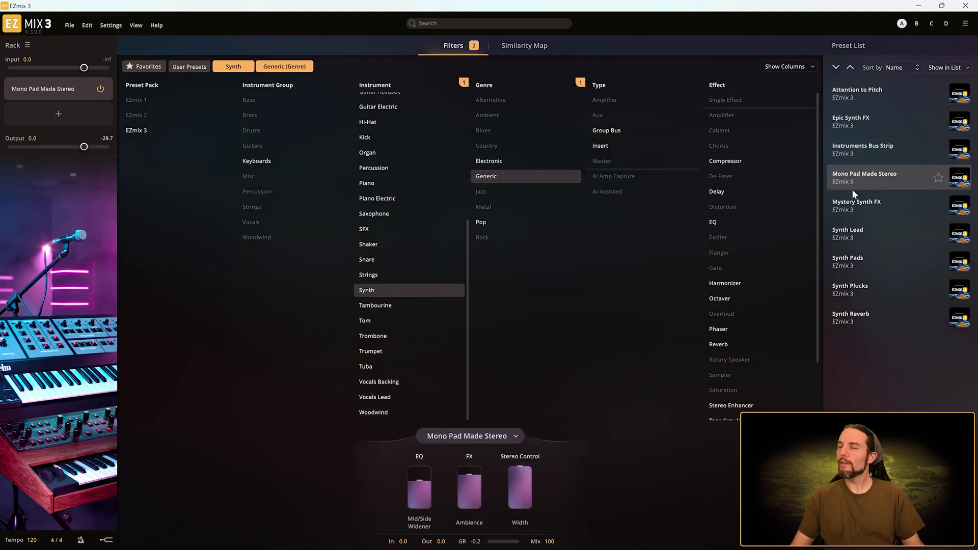
left_click(853, 207)
left_click(854, 234)
left_click(854, 261)
left_click(855, 289)
left_click(854, 313)
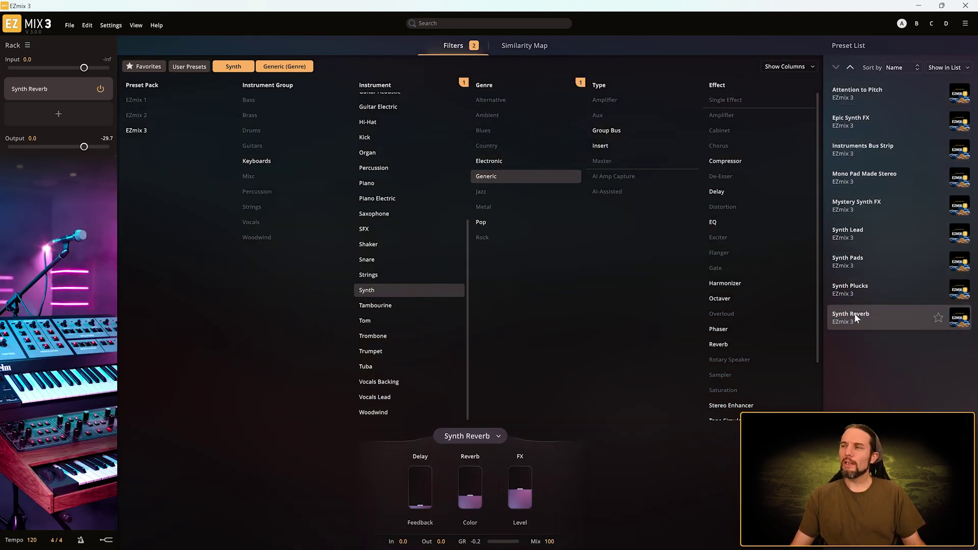